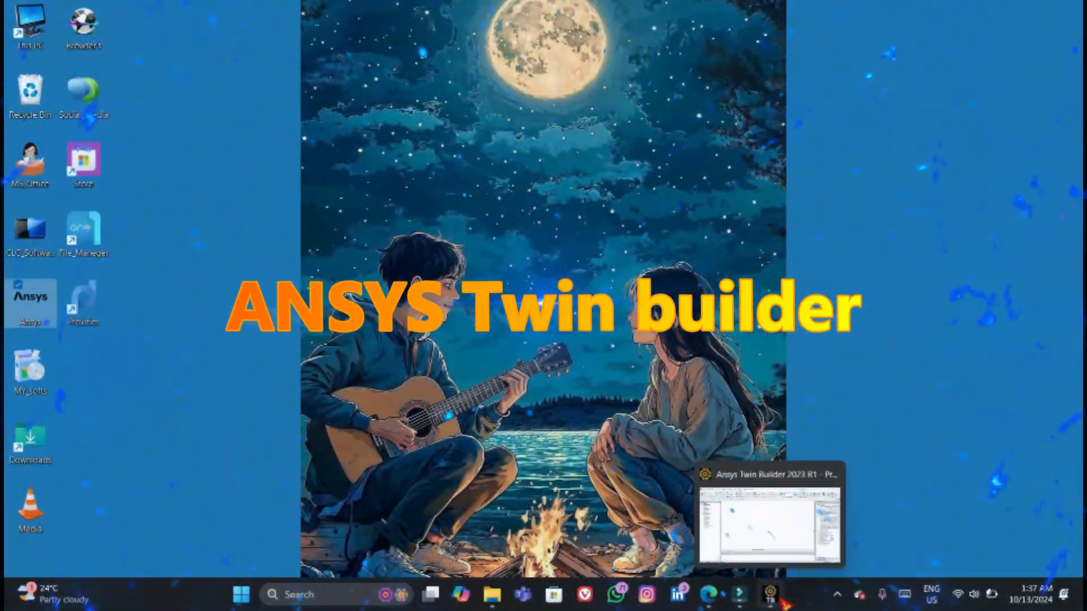
Switch to Ansys Twin Builder and place a diode from the favorite components in the upper part of the schematic.
left_click(770, 594)
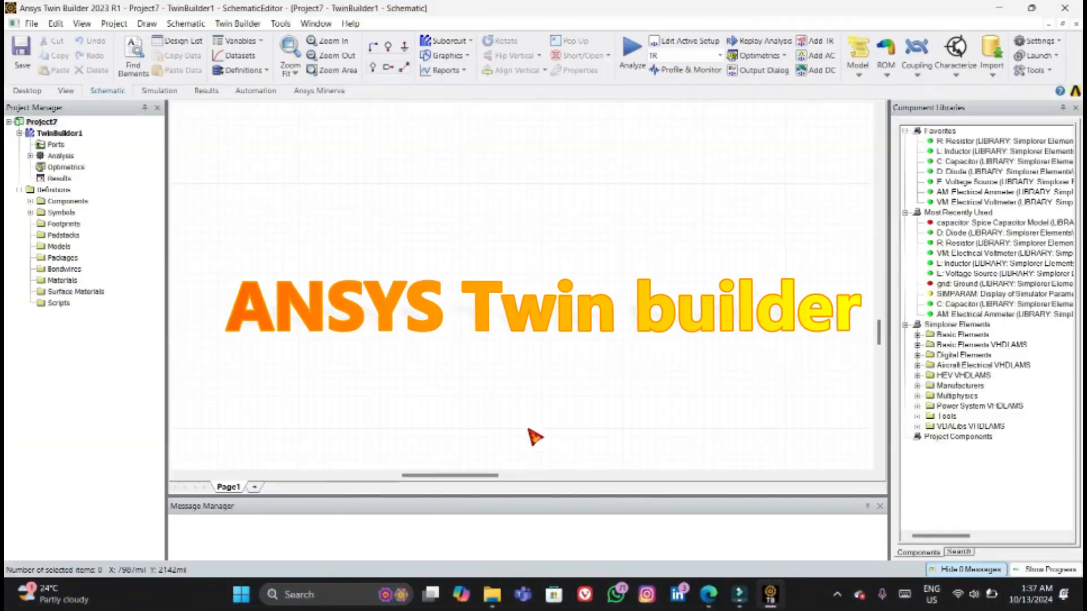
left_click(30, 23)
left_click(401, 162)
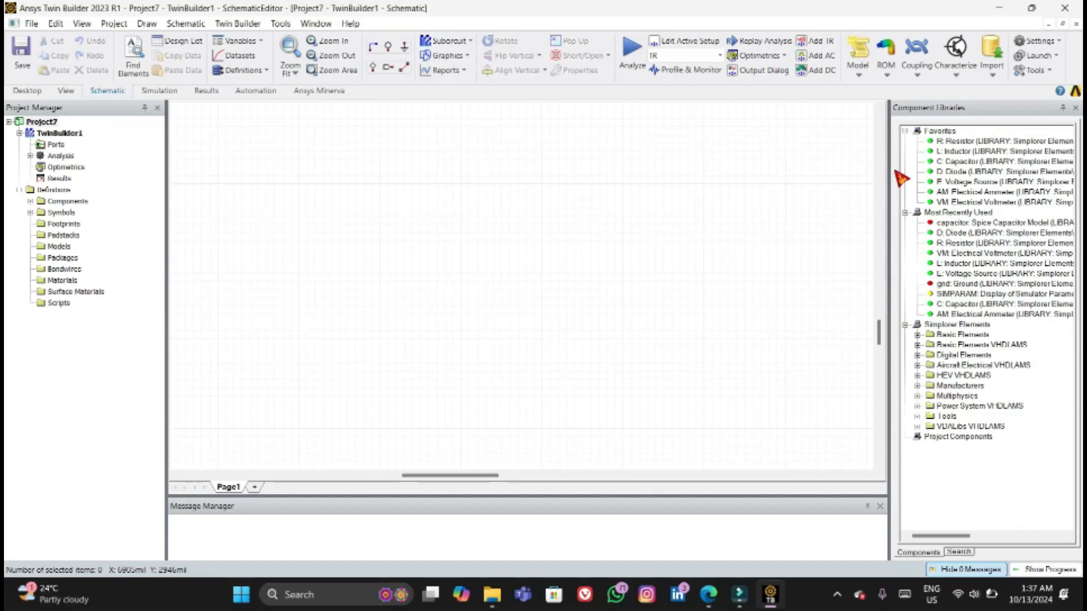
left_click(767, 209)
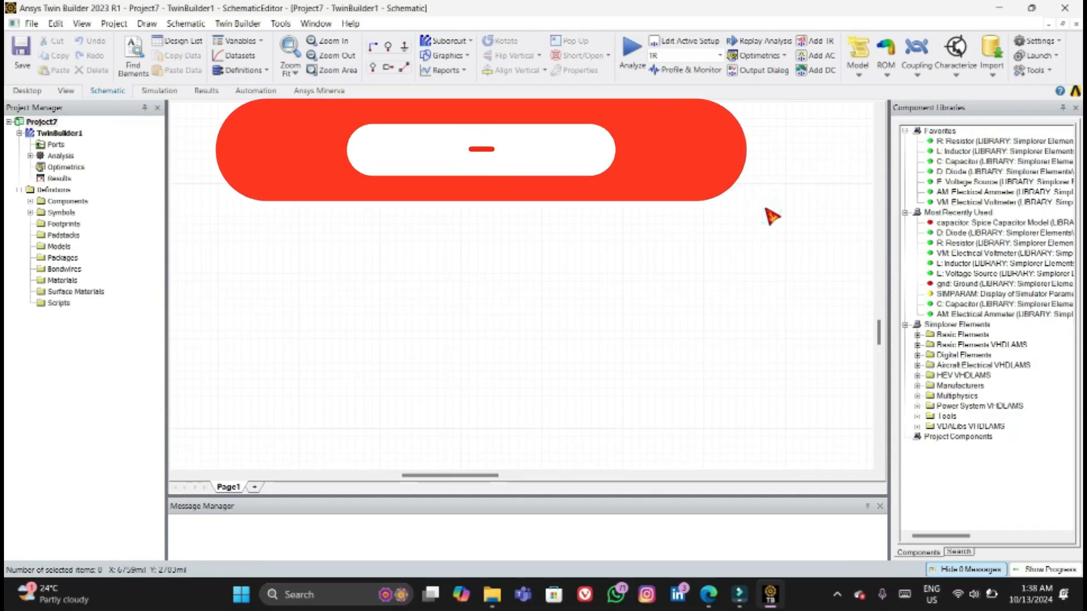
left_click(961, 176)
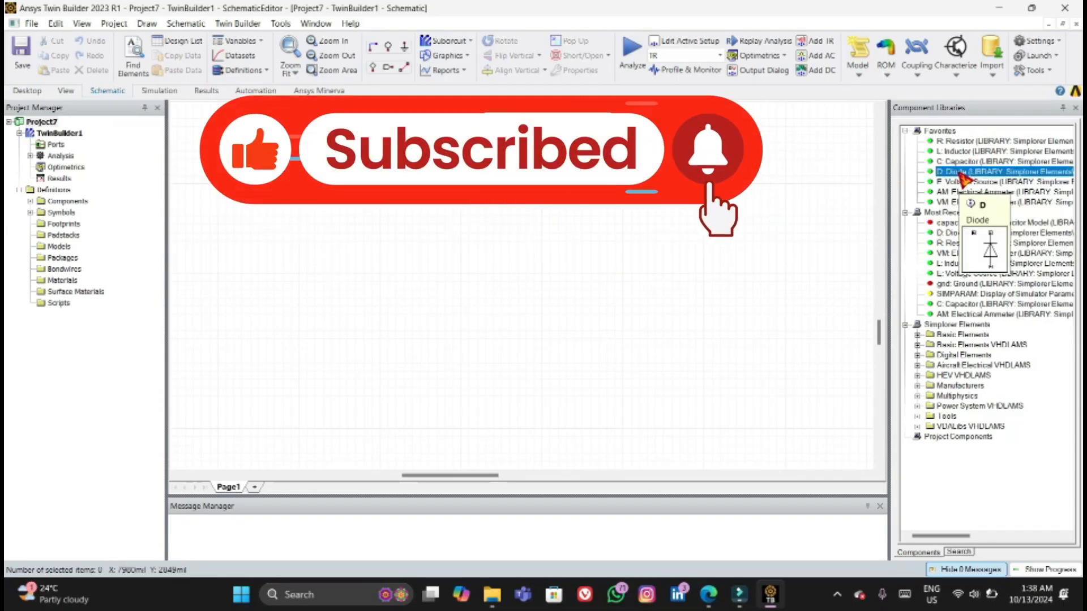
left_click(309, 202)
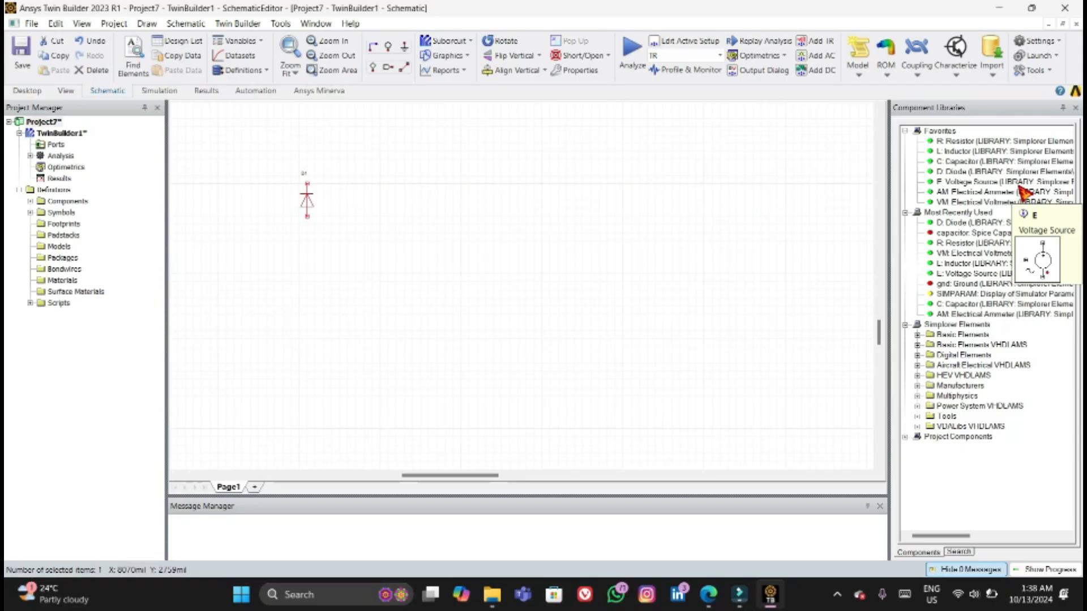
Place one voltage source in the schematic, below and to the left of the diode.
left_click(971, 182)
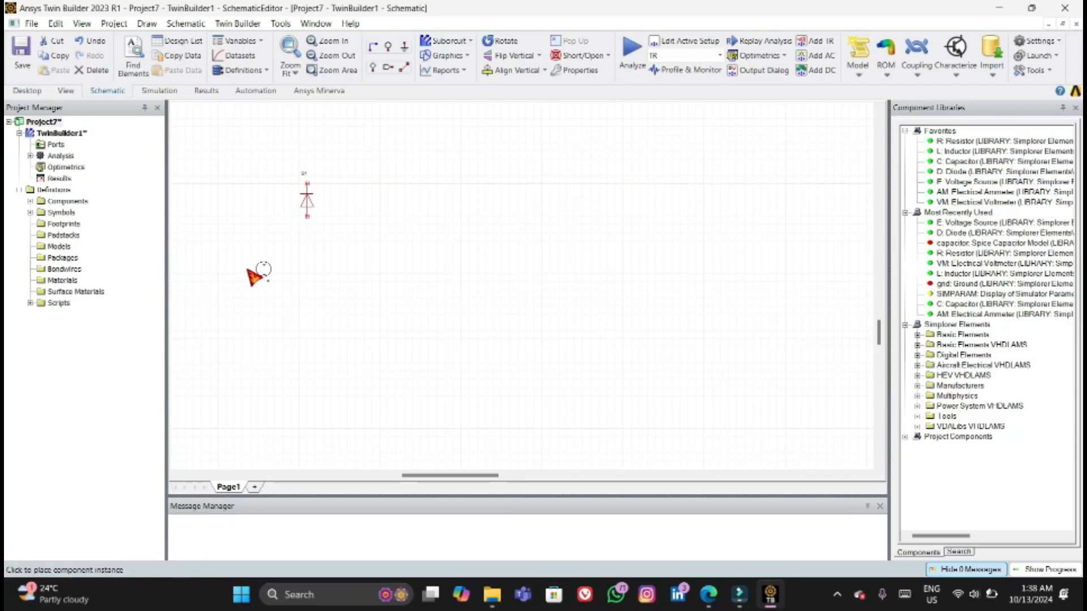
left_click(232, 264)
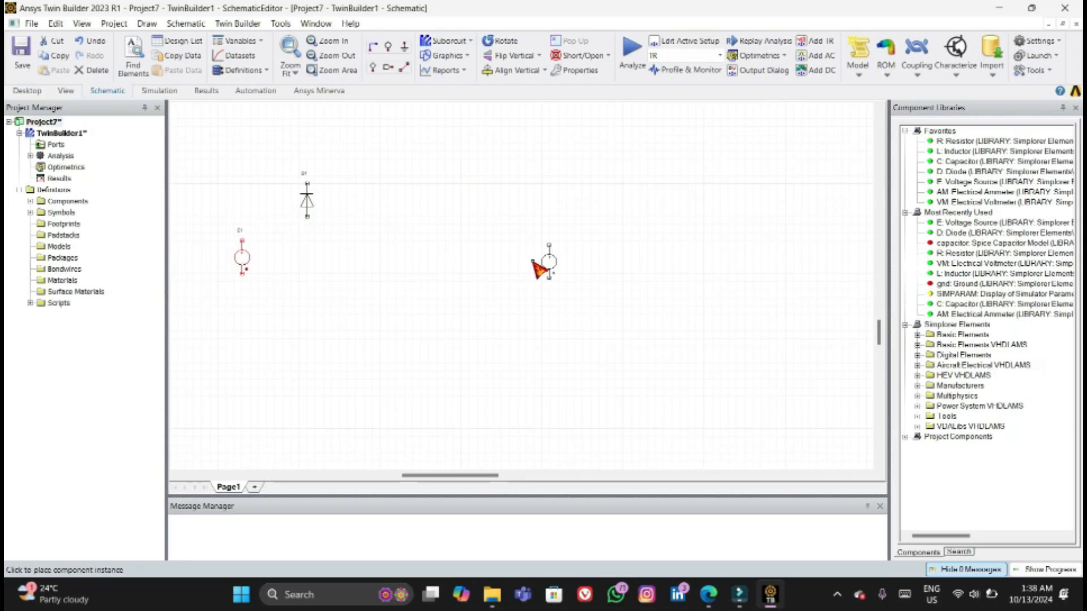
key("Escape")
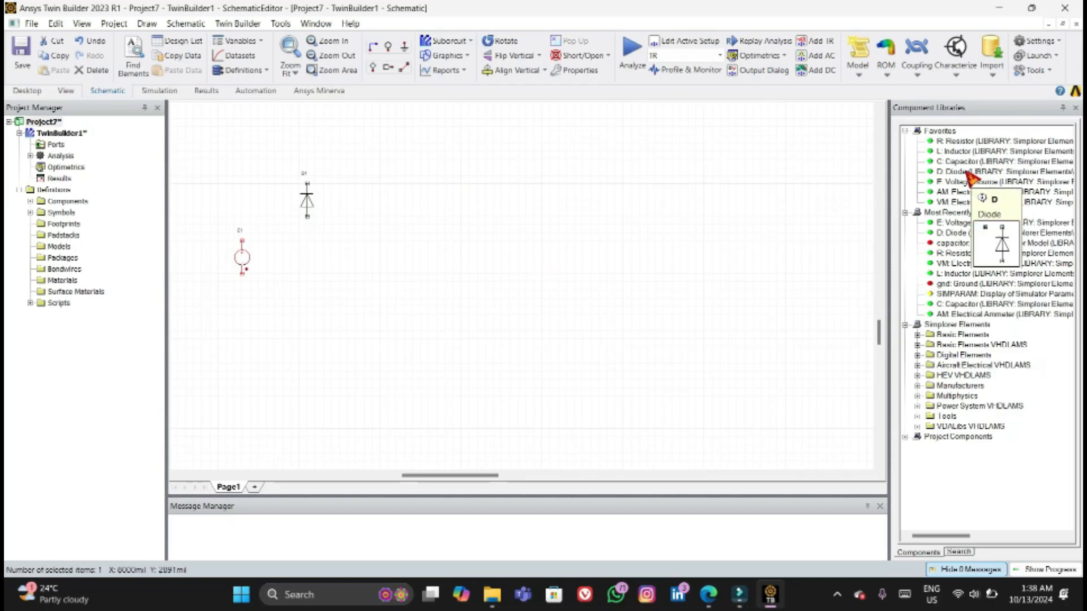
Place a resistor across from the voltage source and an electrical ammeter above the resistor, level with the diode.
left_click(961, 142)
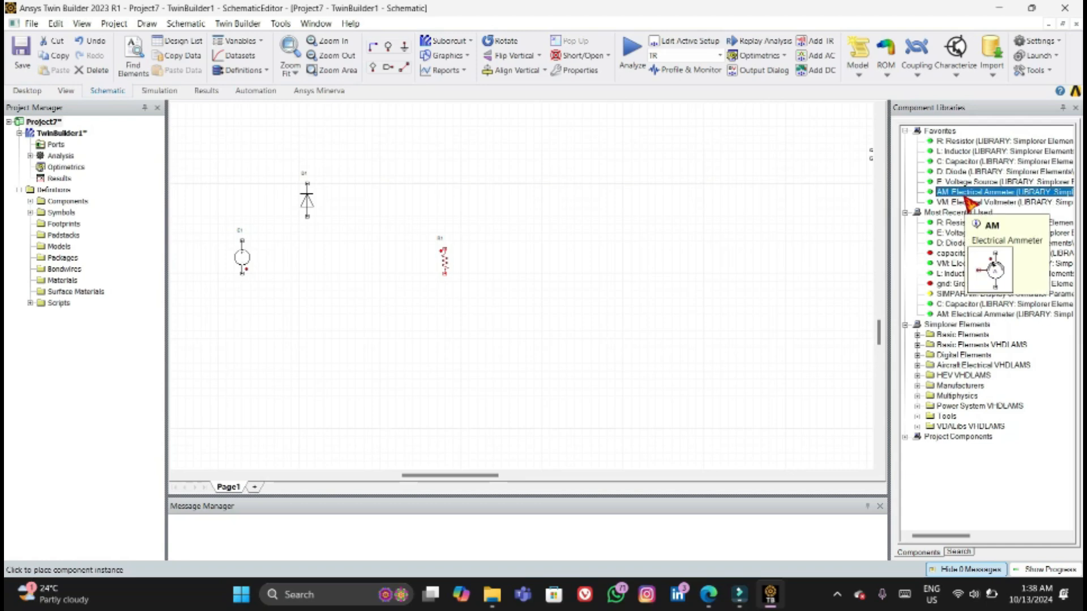
left_click(959, 193)
left_click(424, 203)
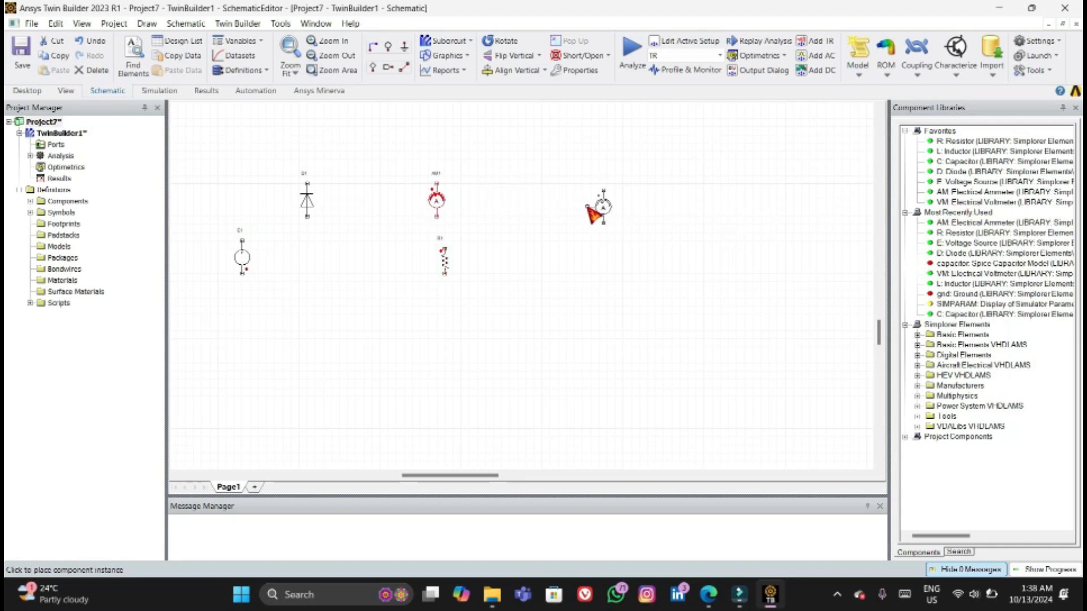
key("Escape")
Place two electrical voltmeters, one to the left of the voltage source and one to the right of the resistor.
left_click(969, 203)
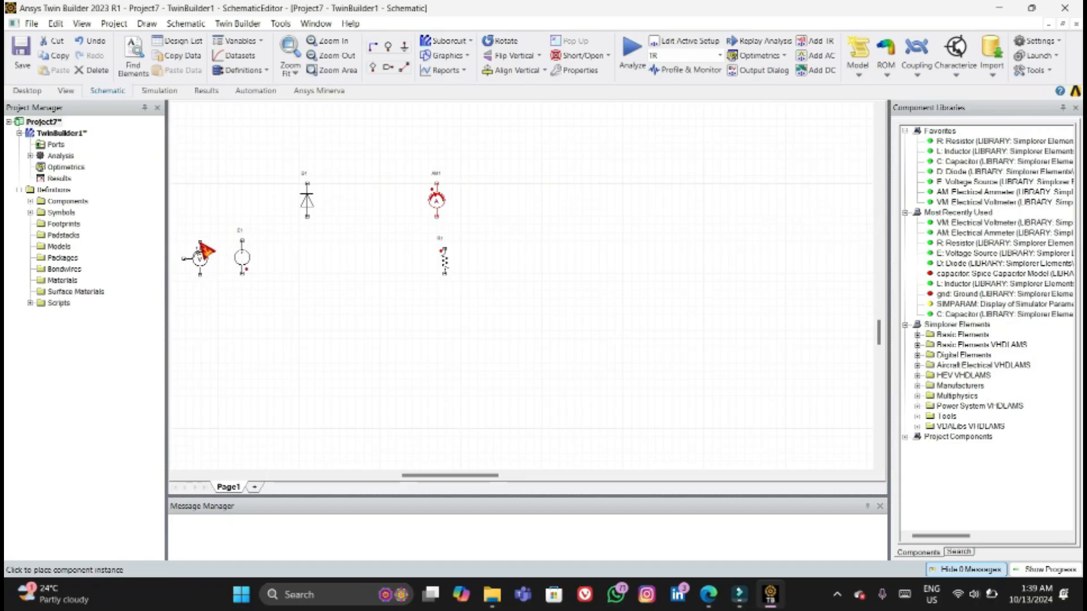
left_click(206, 250)
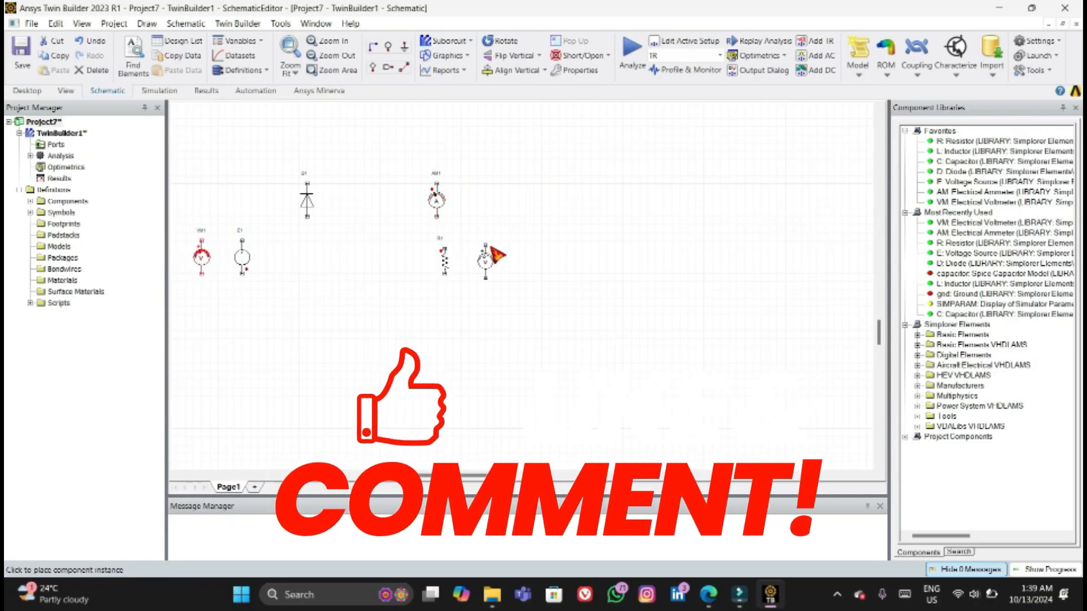
left_click(501, 250)
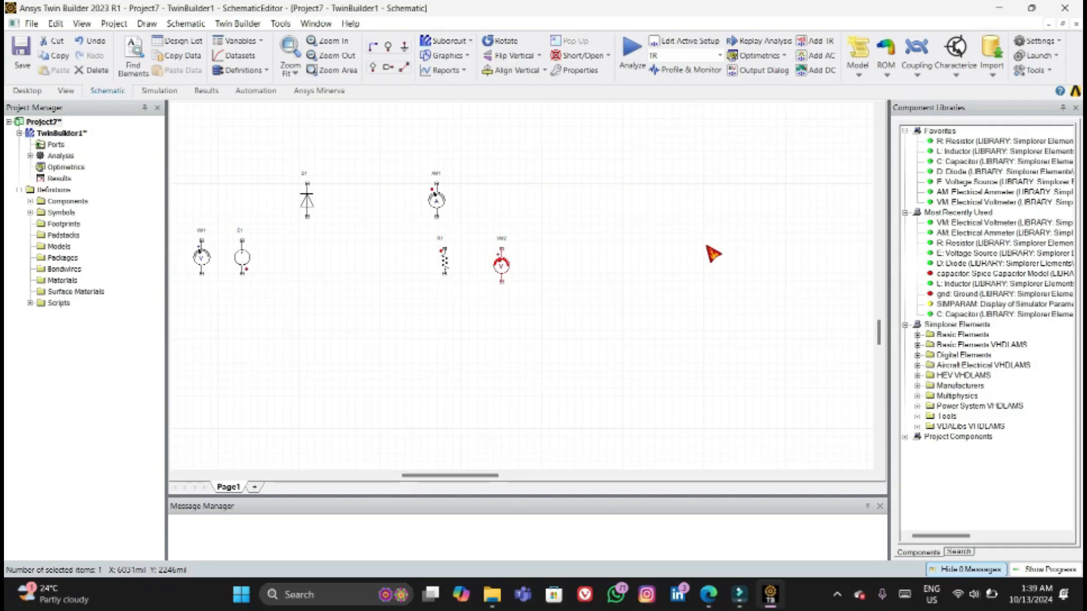
Search the component libraries for "gnd" and place one ground below the other components.
left_click(958, 552)
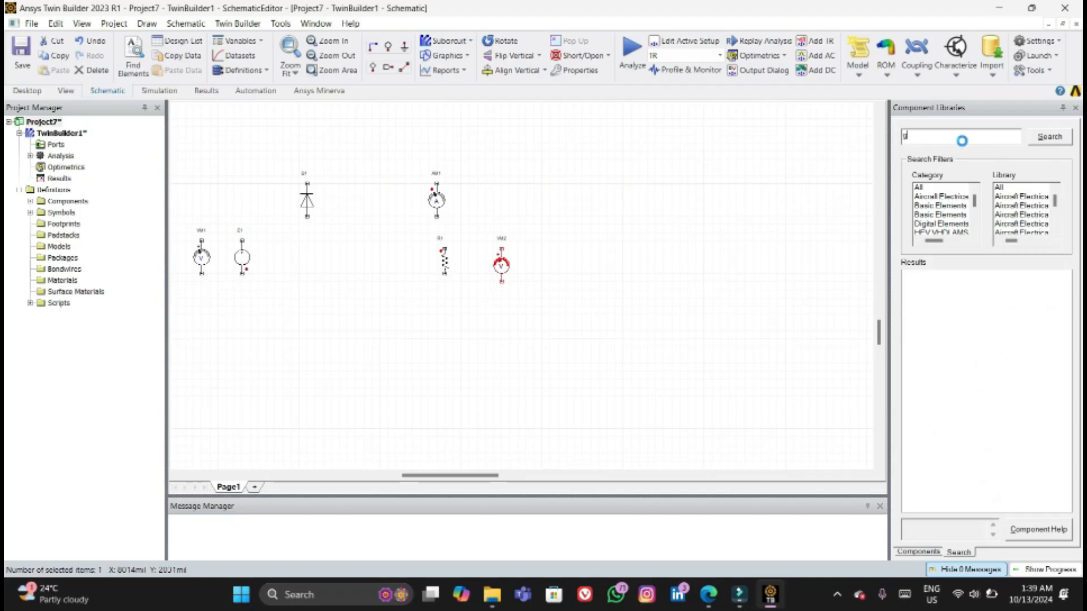
type("nd")
left_click(956, 293)
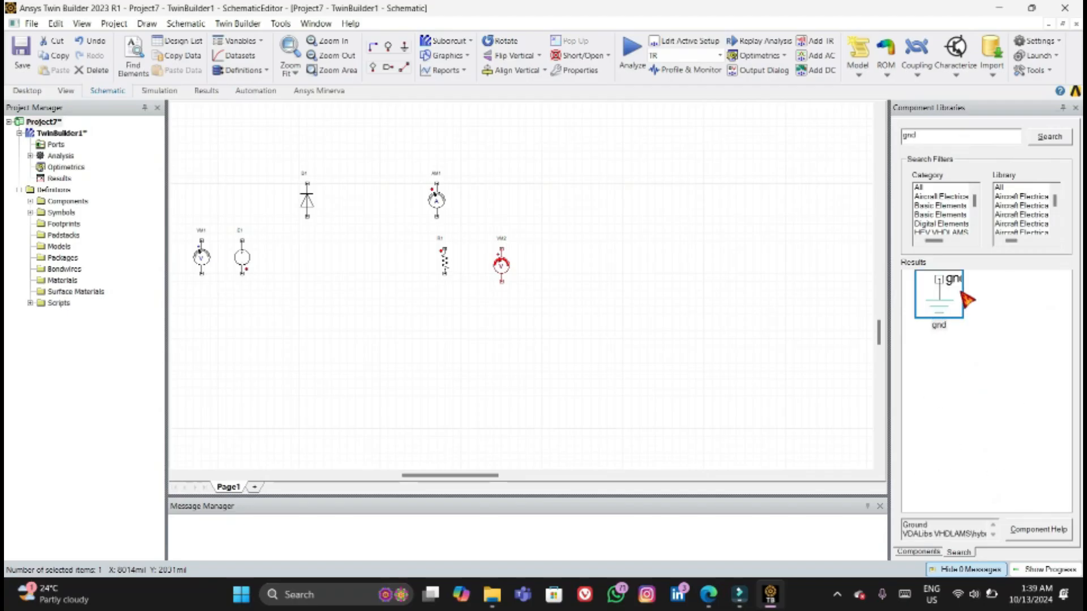
left_click(299, 323)
key("Escape")
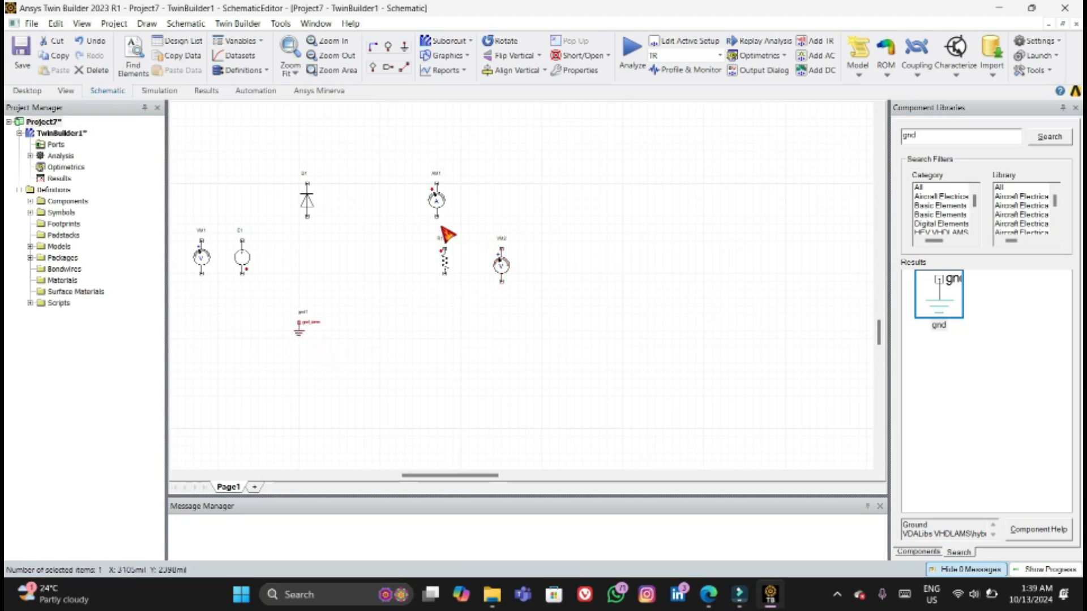
Rename the voltmeter beside the source to Input_Voltage and the voltage source to V1.
left_click(293, 46)
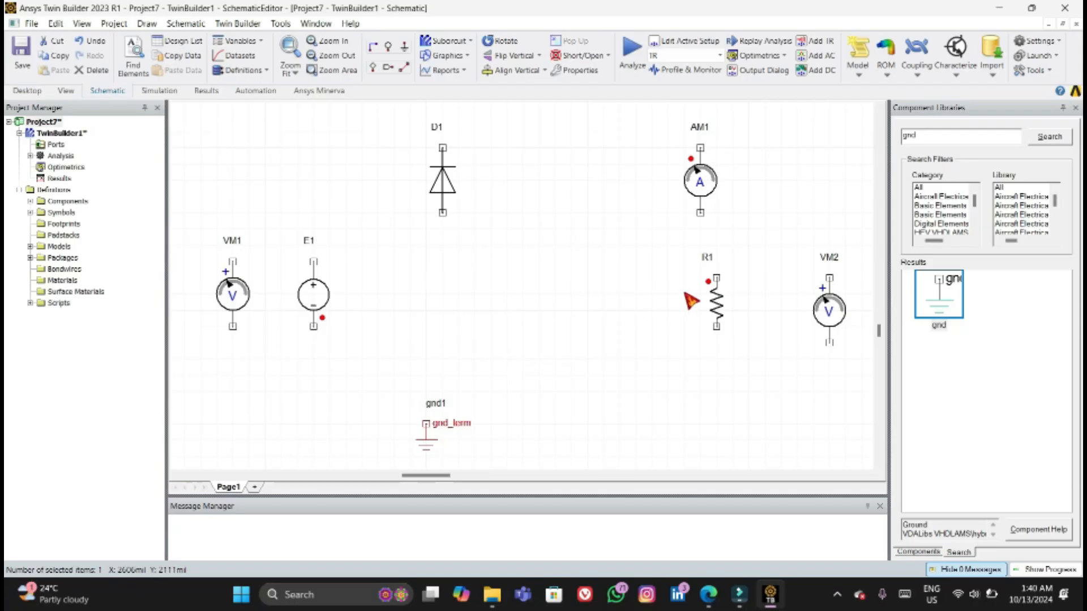
left_click(701, 192)
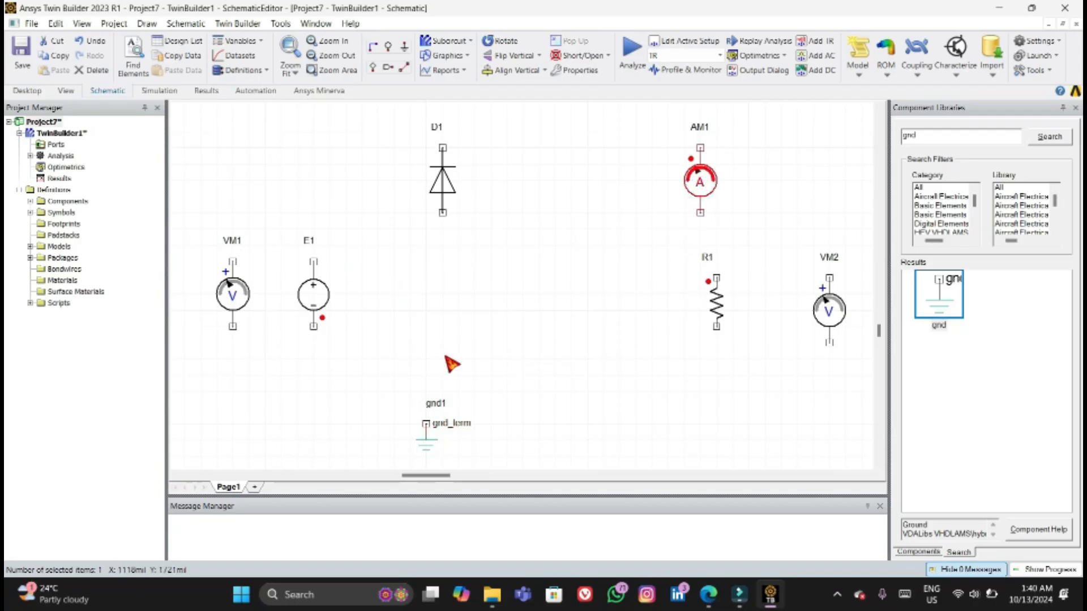
double_click(234, 247)
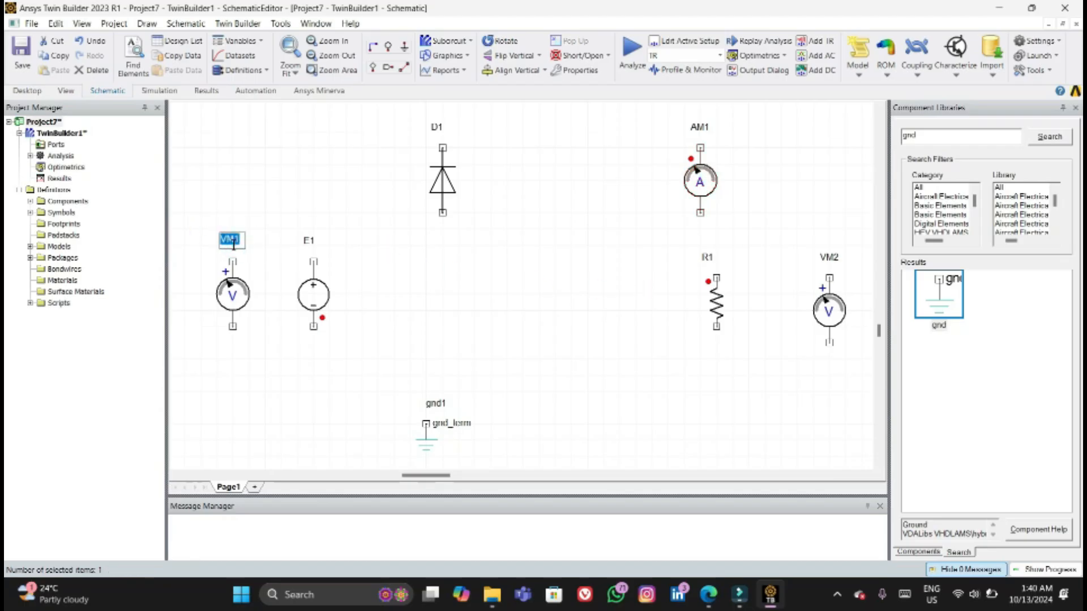
type("Input_Voltage")
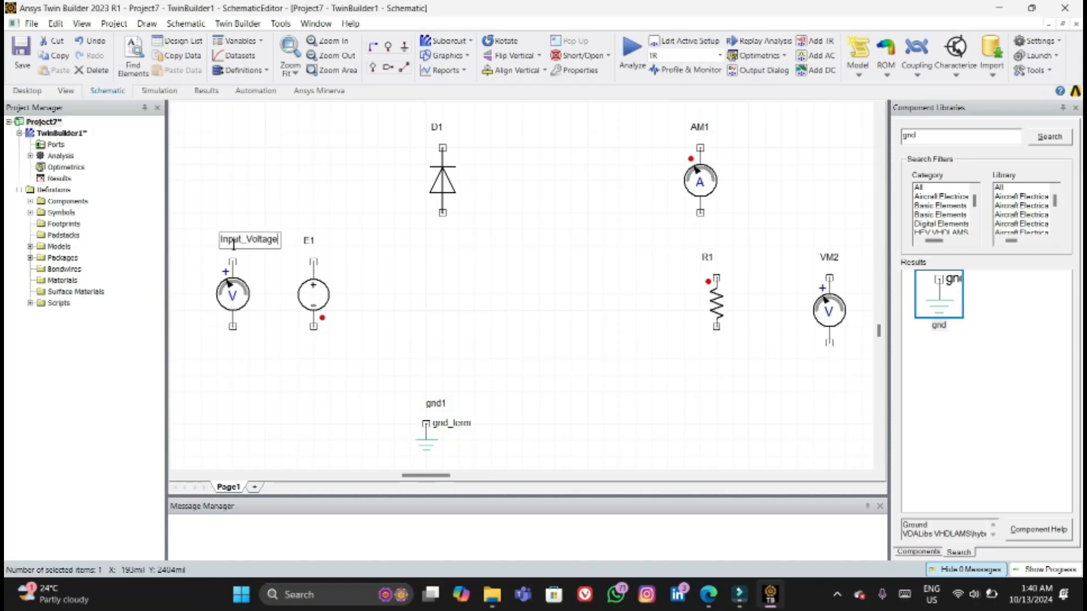
left_click(312, 182)
double_click(309, 240)
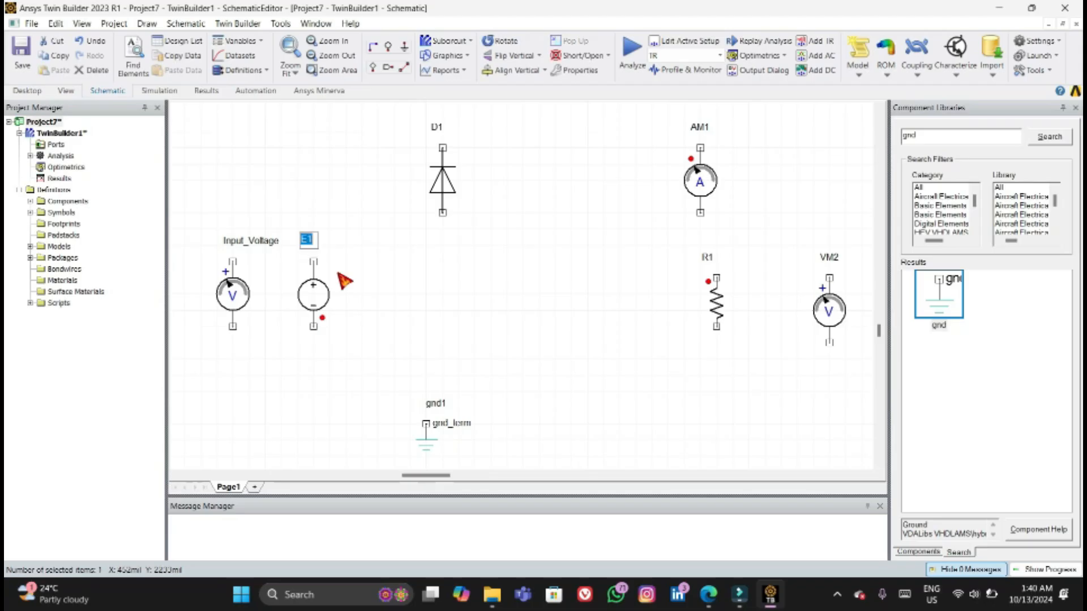
type("V1")
left_click(433, 289)
Rename the diode to Diode_D1 and the resistor to RLoad.
double_click(435, 127)
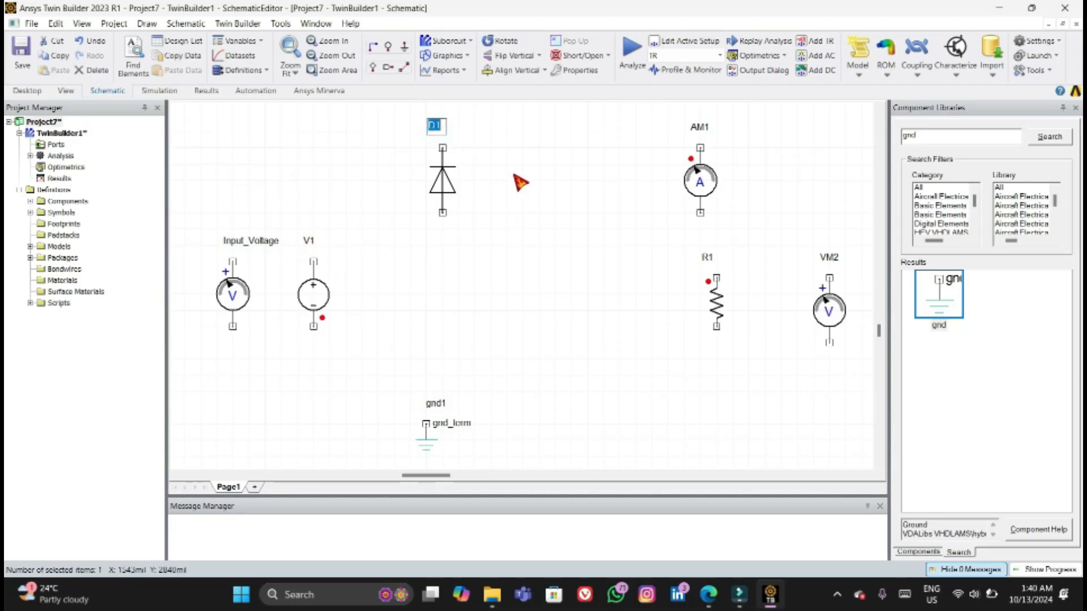
type("Diode_")
double_click(705, 257)
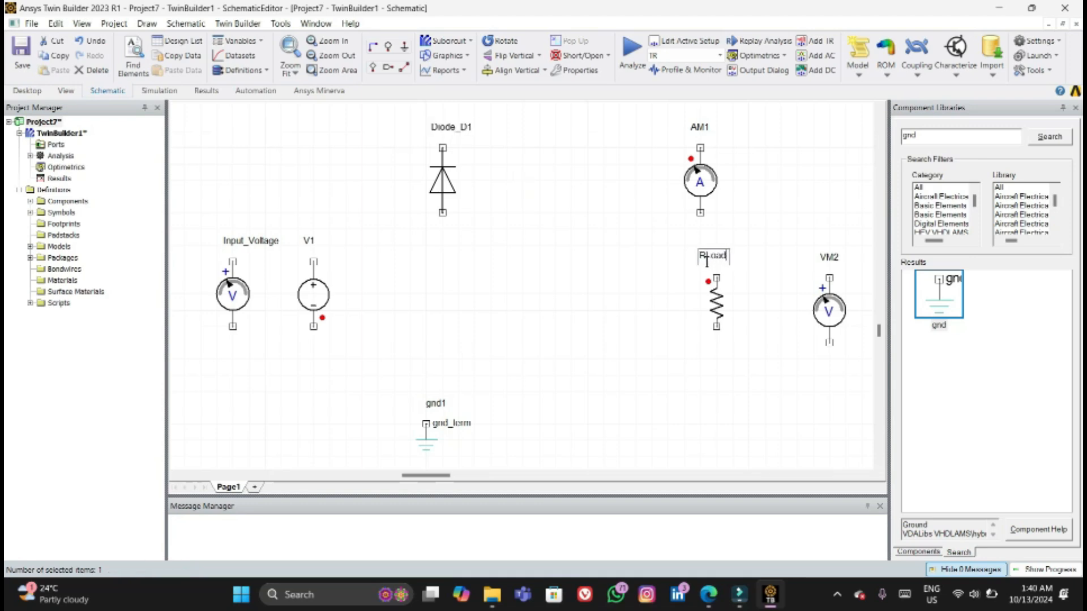
left_click(810, 201)
Rename the voltmeter beside the load resistor to Output_Voltage.
double_click(831, 258)
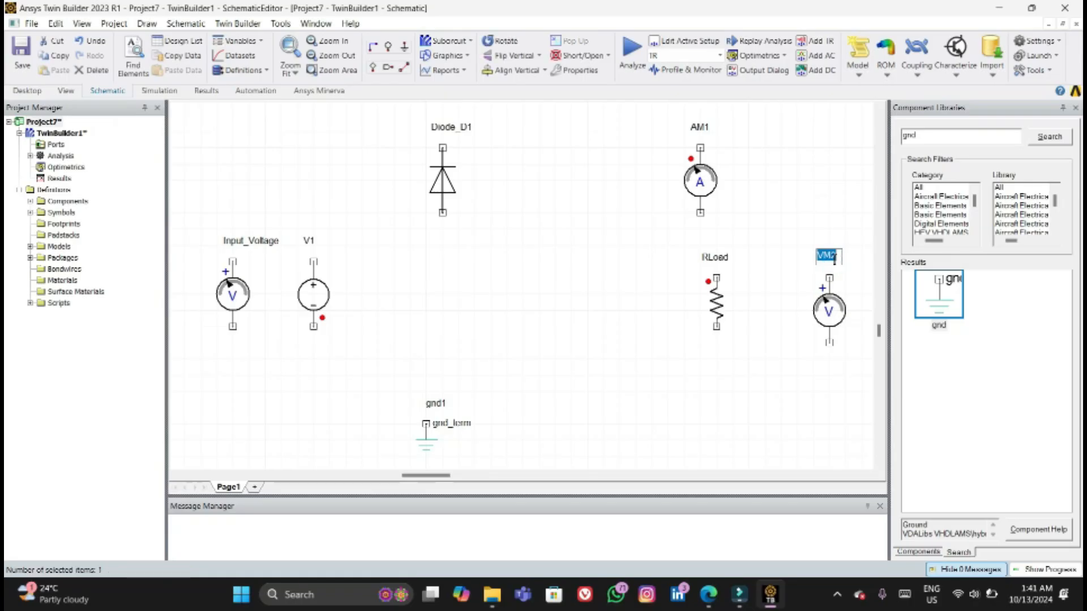
type("Outpu")
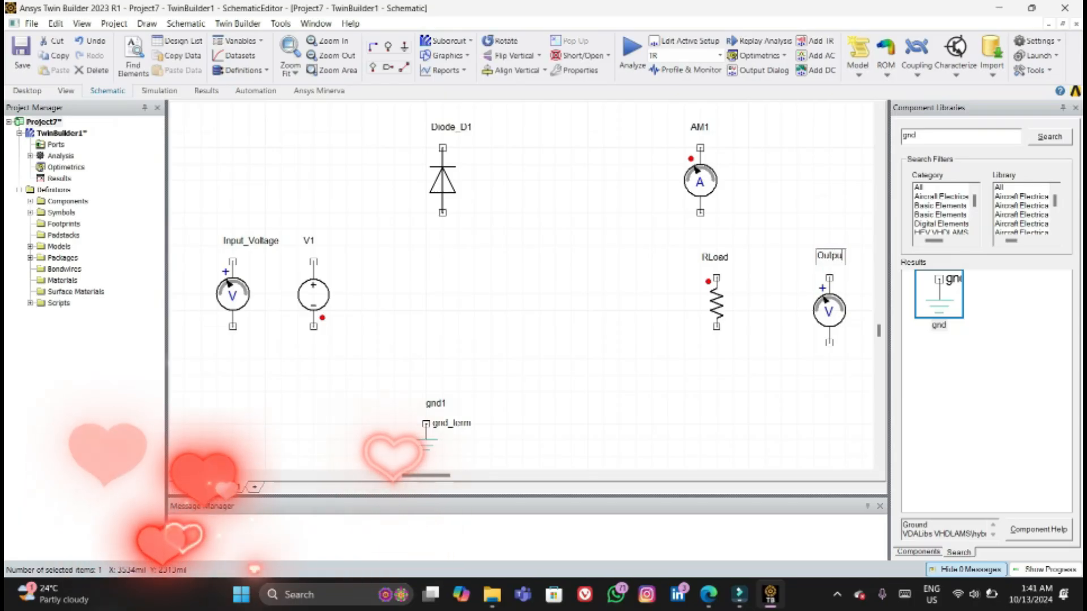
type("t_Voltage")
key("Return")
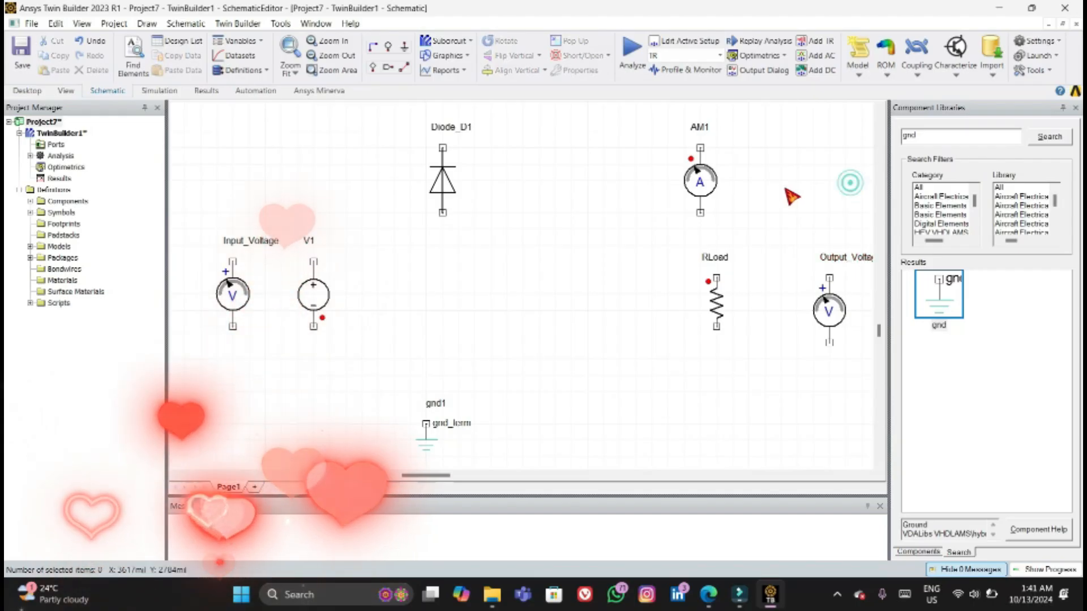
Rename the ammeter to Output_Current.
double_click(704, 128)
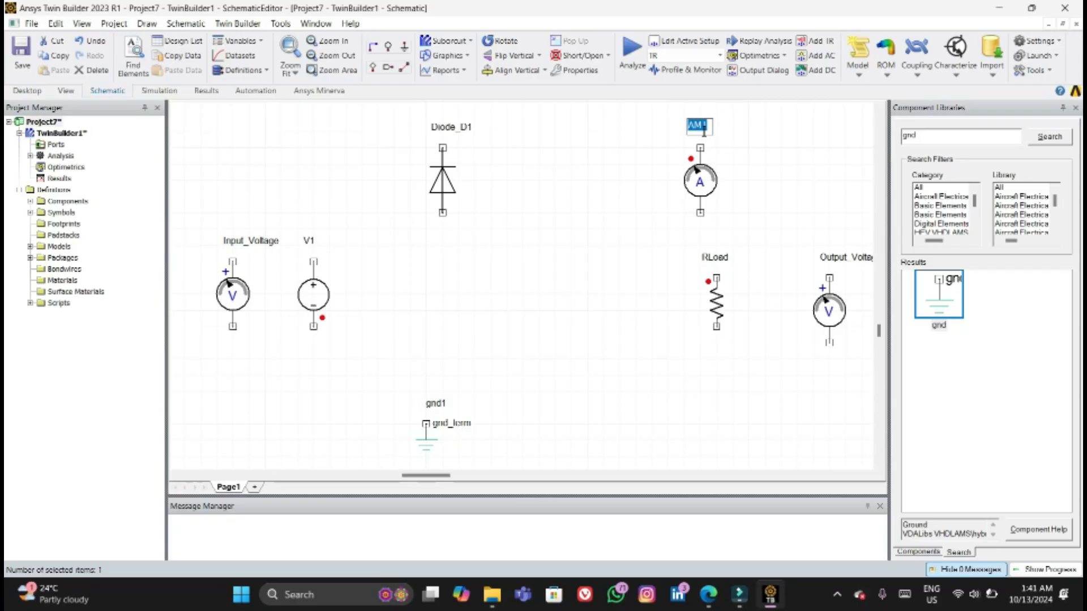
type("Outp")
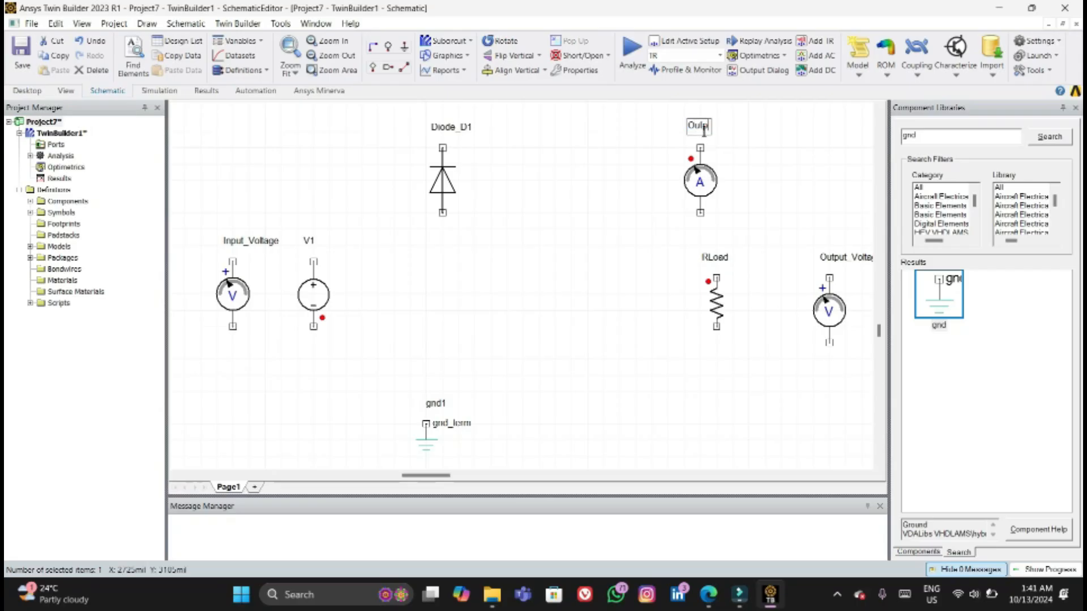
type("ut_Current")
left_click(751, 189)
Rotate the Output_Current ammeter once so that it lies horizontally.
left_click(712, 187)
right_click(712, 185)
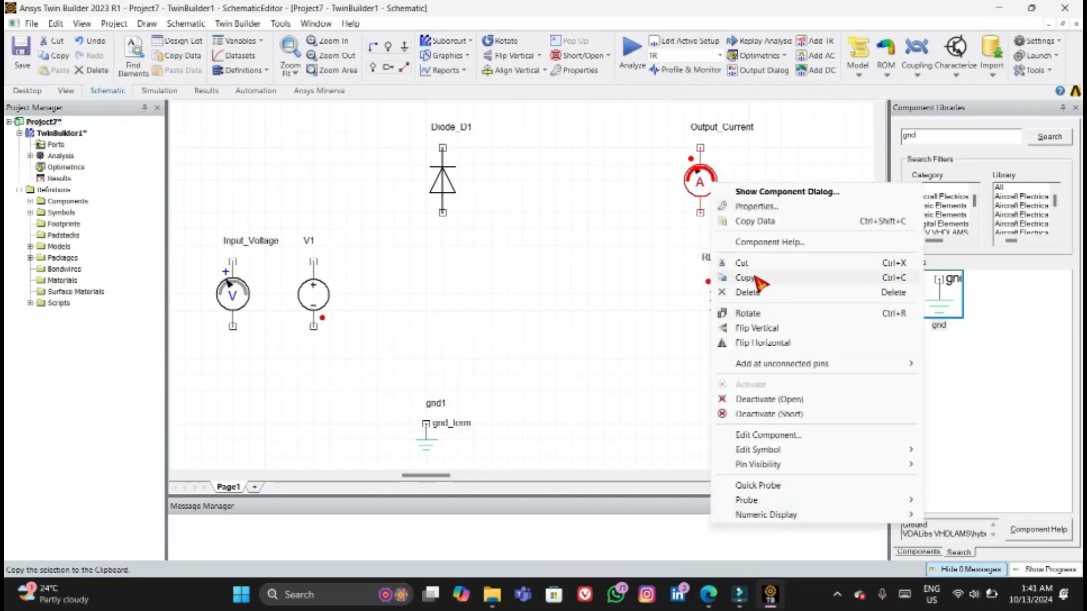
left_click(739, 316)
left_click(577, 190)
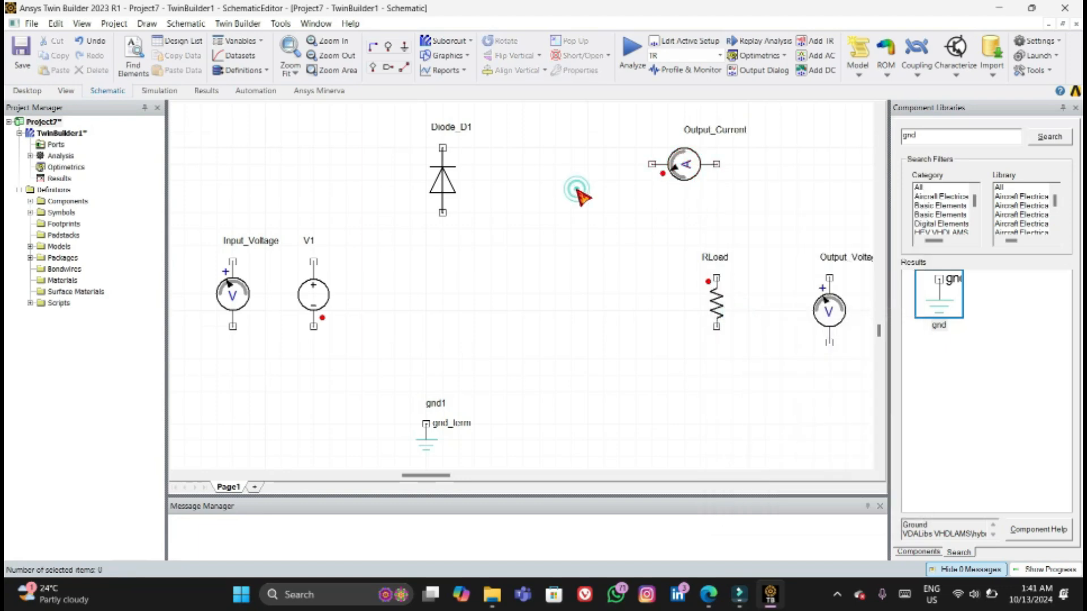
Make V1 a time-controlled sine source and set its RMS value to 12 V.
left_click(290, 59)
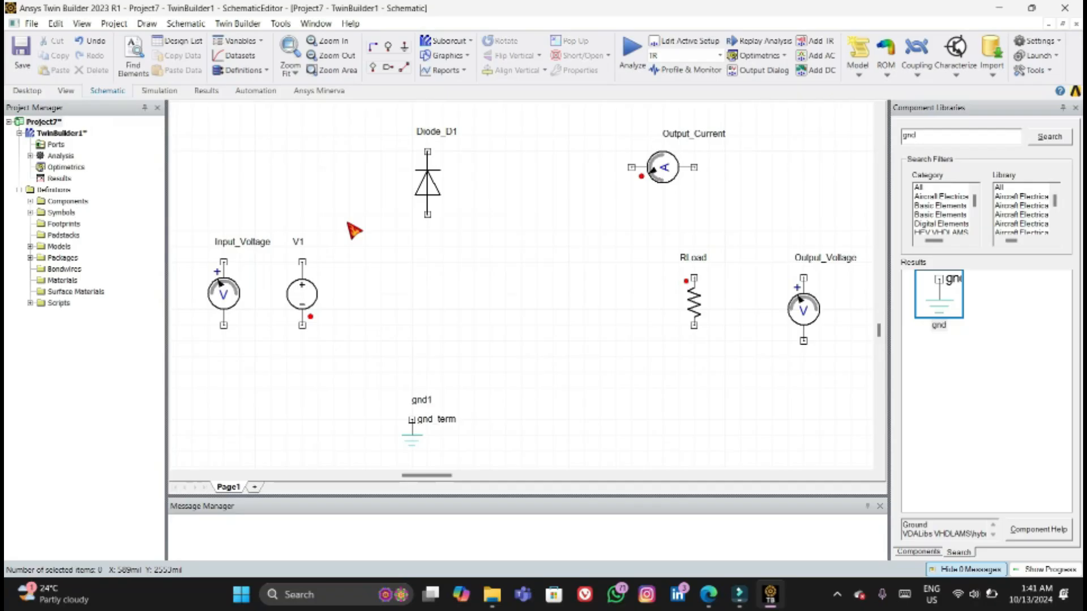
double_click(303, 293)
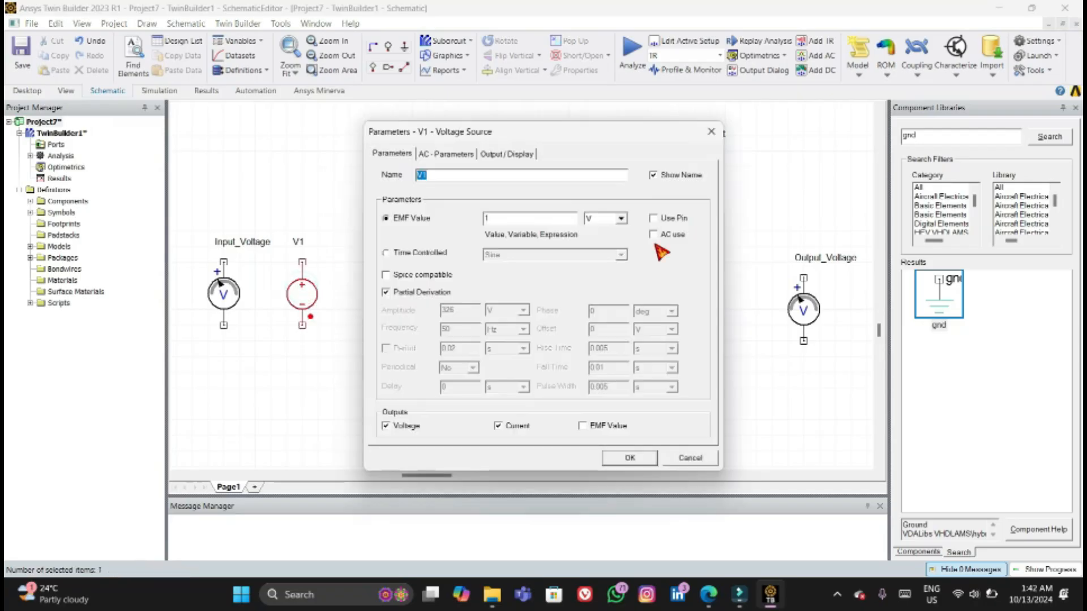
left_click(425, 254)
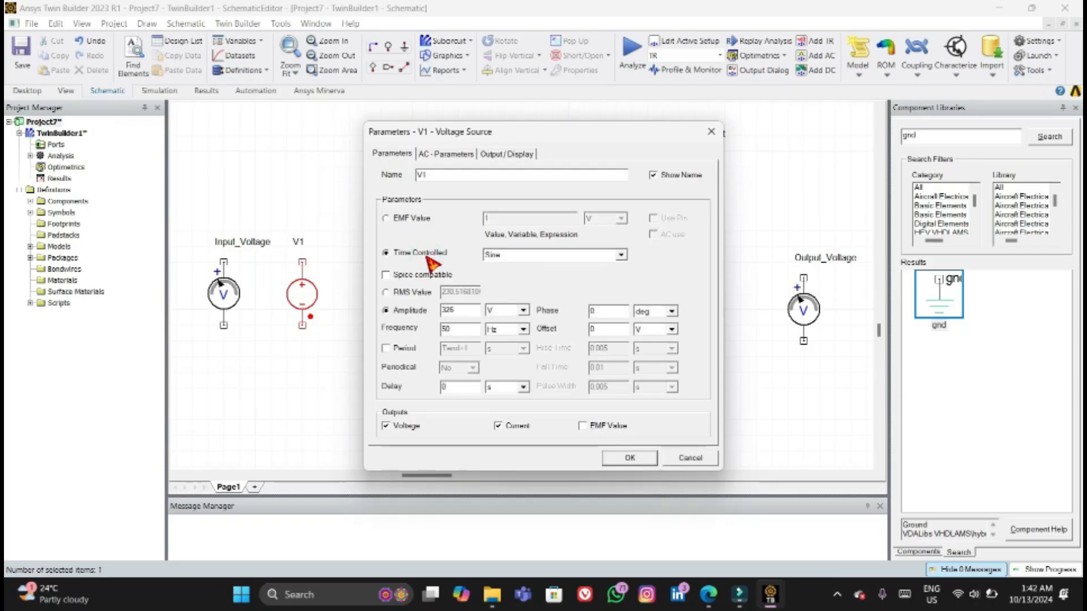
left_click(386, 292)
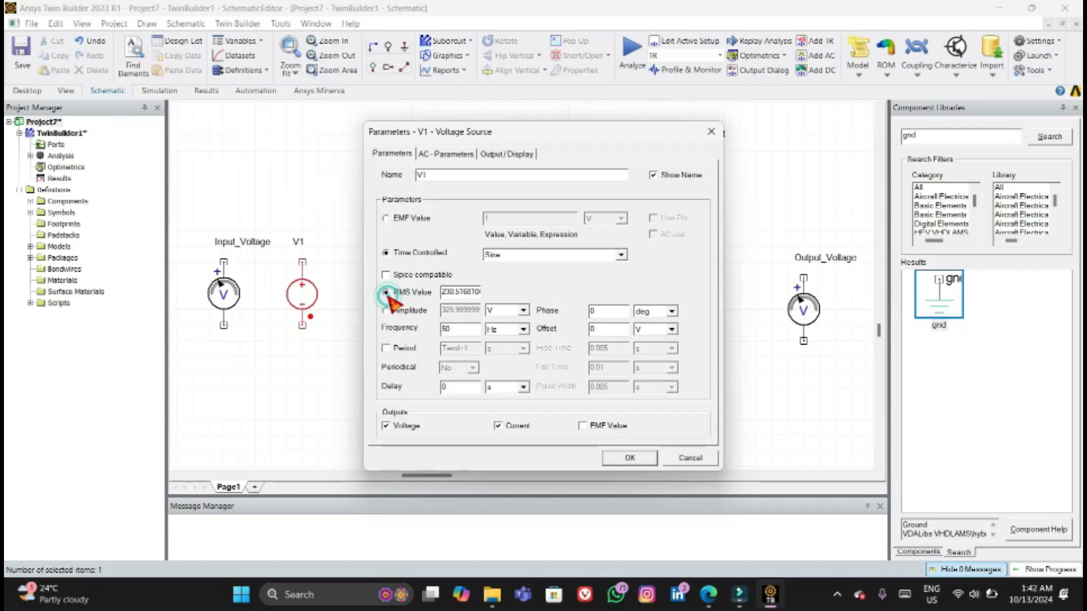
double_click(463, 292)
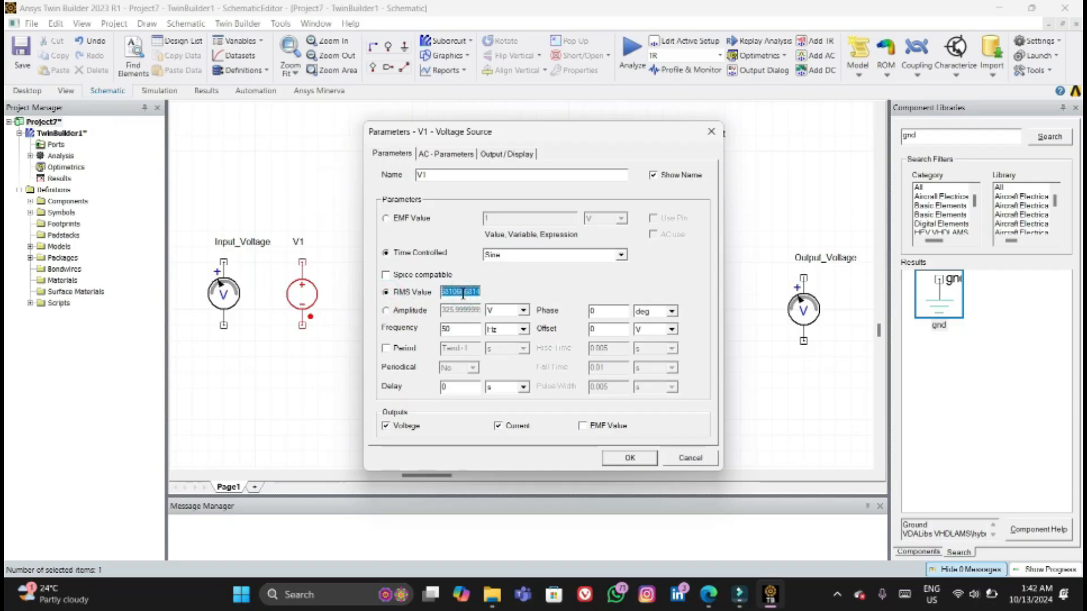
type("12")
left_click(636, 457)
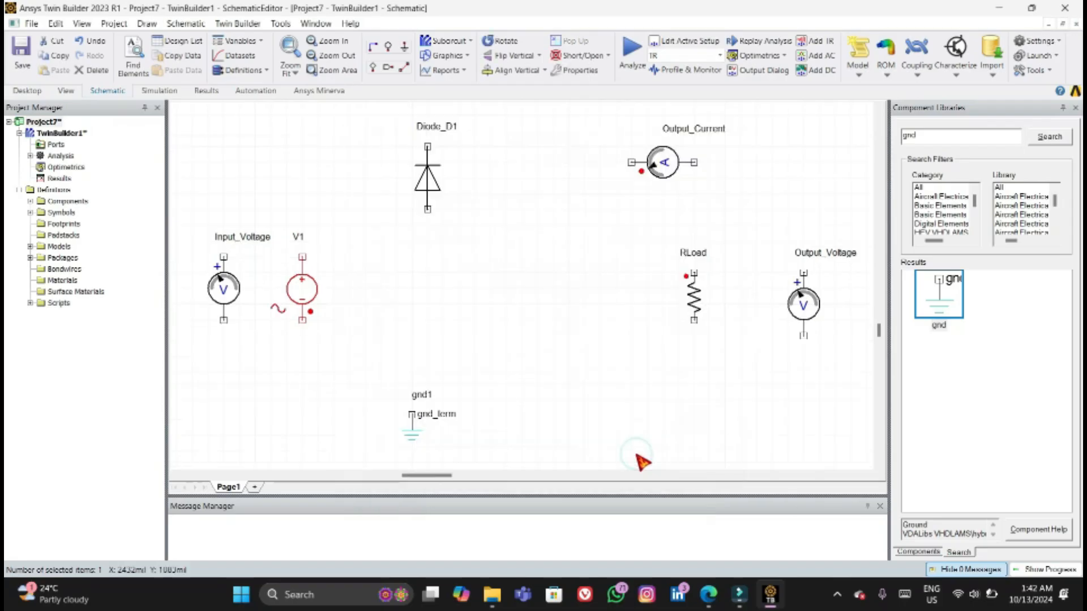
Set the resistance of RLoad to 1 kOhm.
double_click(683, 309)
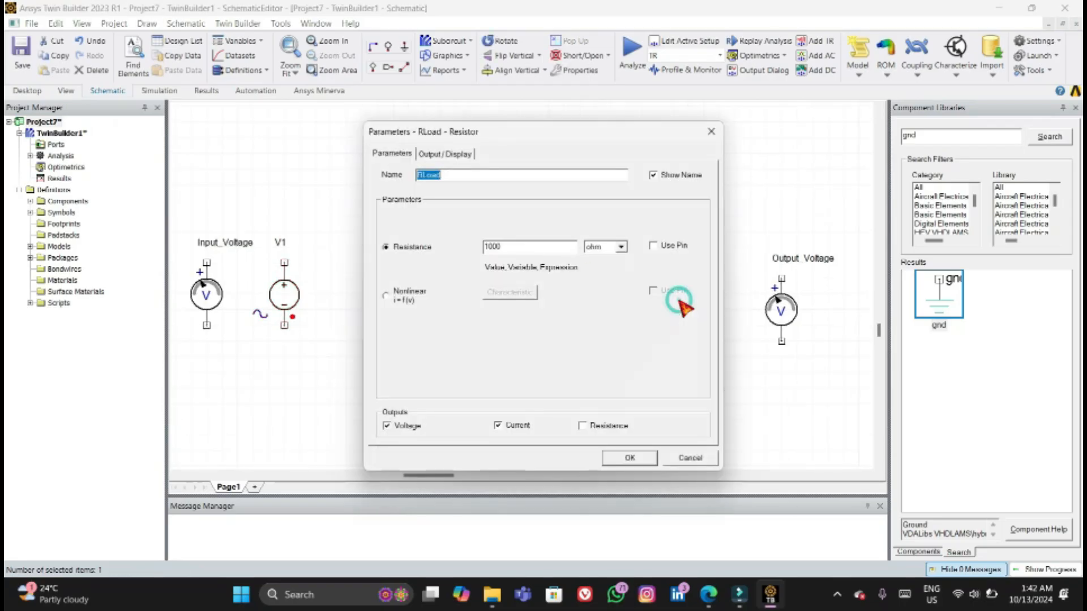
left_click(558, 249)
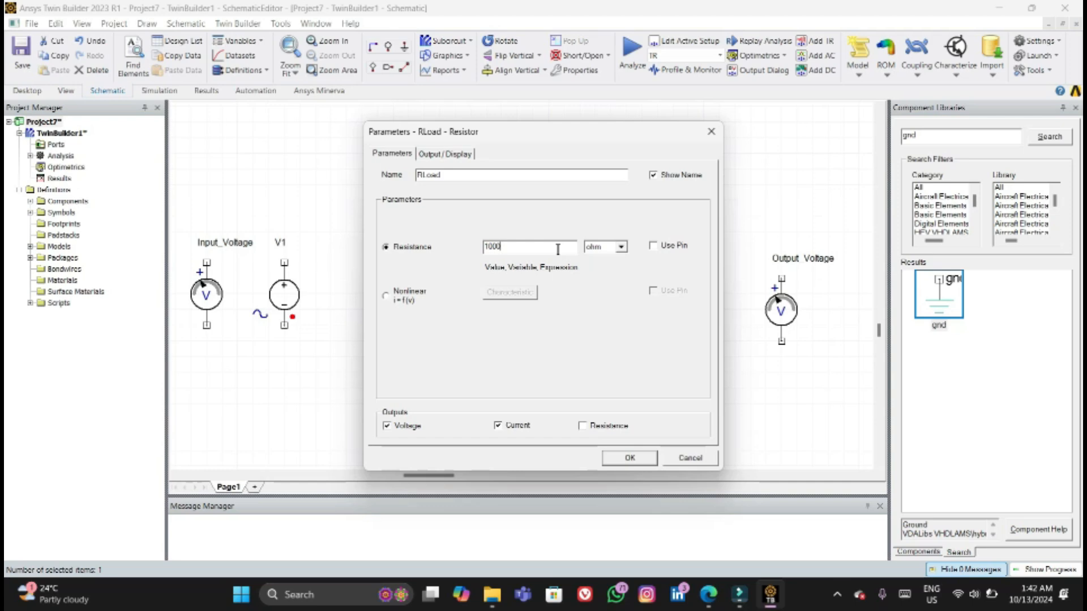
key("BackSpace")
key("BackSpace")
left_click(620, 247)
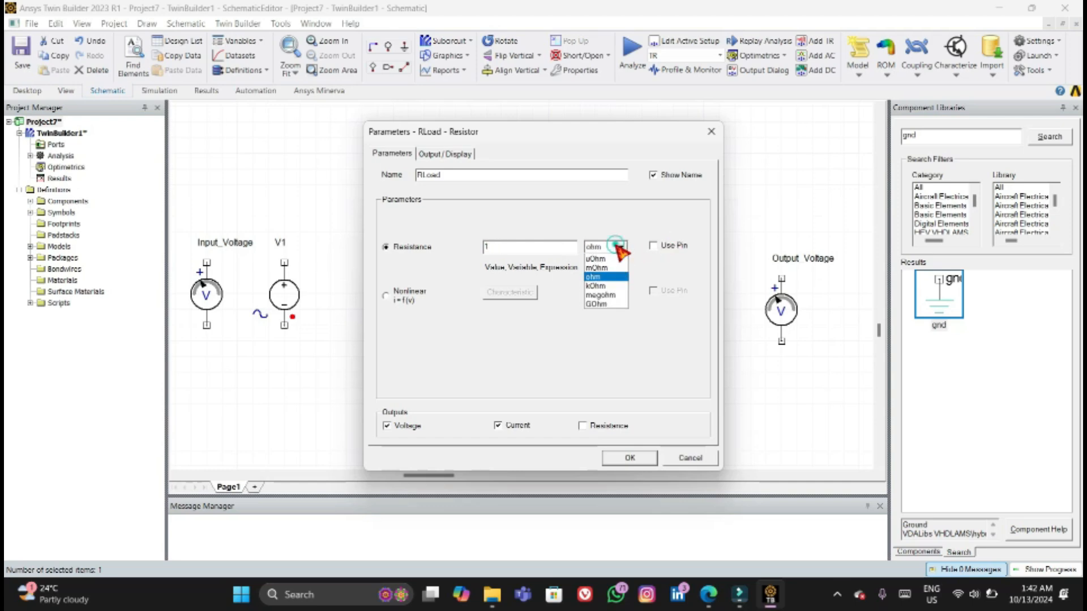
left_click(593, 287)
left_click(625, 459)
Wire V1's positive terminal to Diode_D1's lower pin, shift the diode closer to V1, and wire its upper pin to Output_Current.
scroll(625, 461, "down", 2)
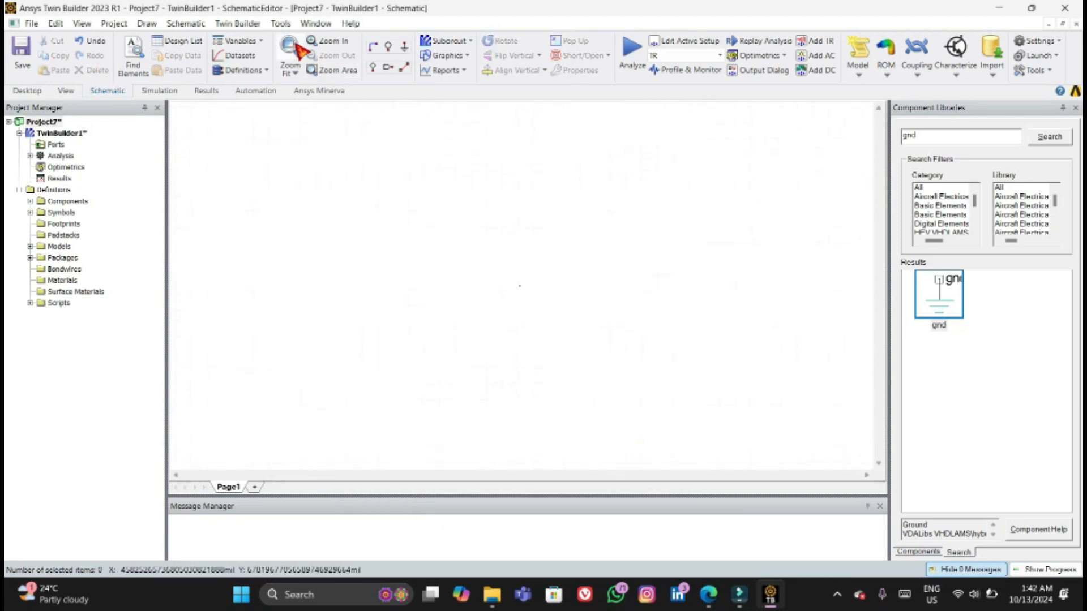
left_click(291, 48)
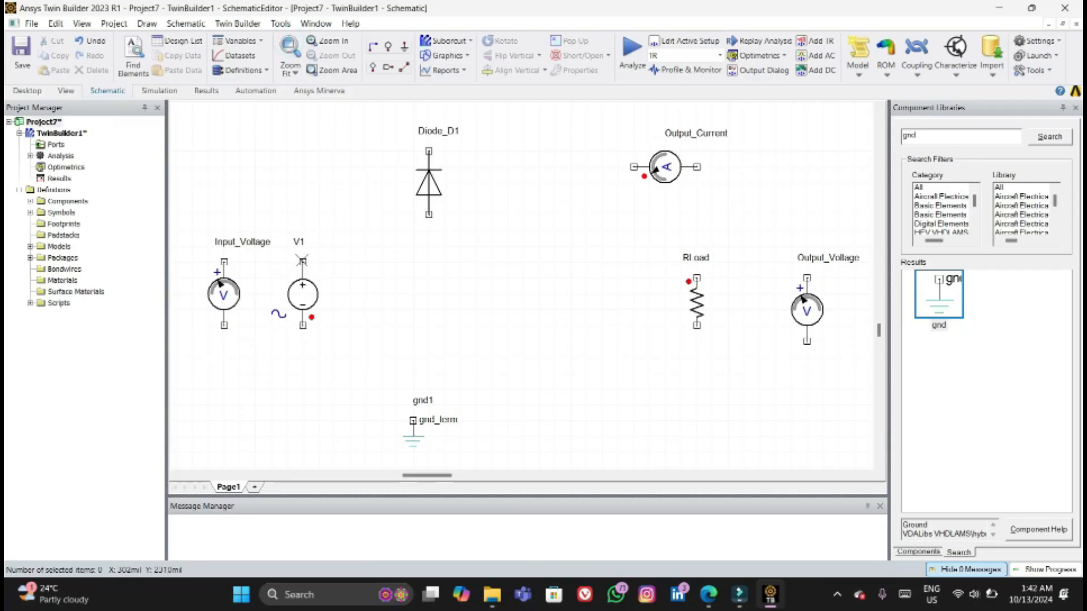
left_click(302, 261)
left_click(429, 214)
mouse_move(438, 188)
left_mouse_down()
mouse_move(359, 232)
mouse_move(407, 173)
mouse_move(383, 190)
left_mouse_up()
left_click(397, 136)
left_click(633, 167)
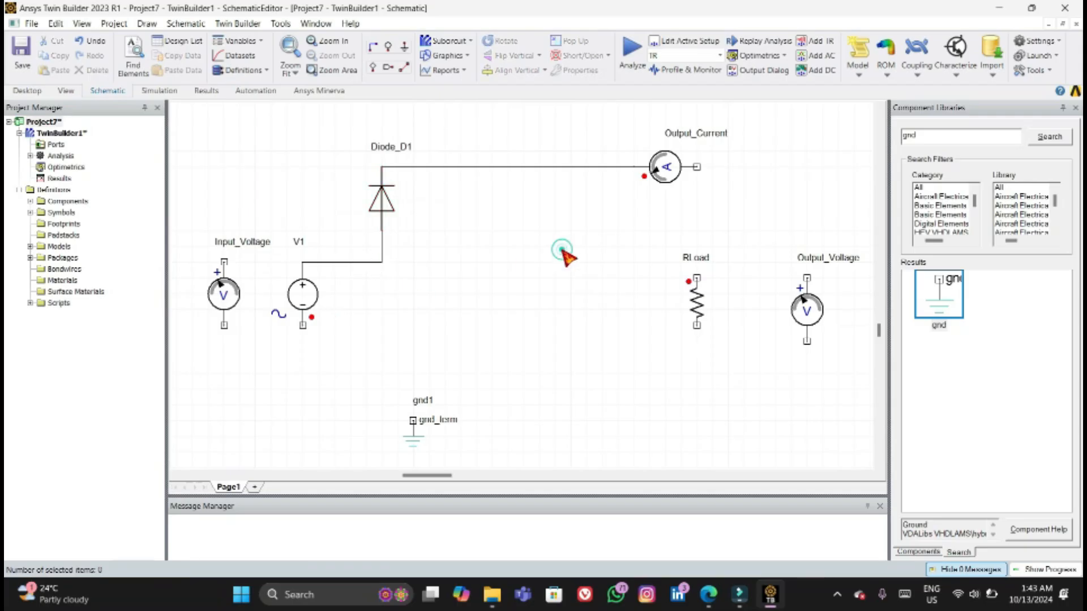
Shift the Output_Current ammeter toward the diode and wire its free terminal to the upper pin of RLoad.
left_click_drag(672, 178, 627, 179)
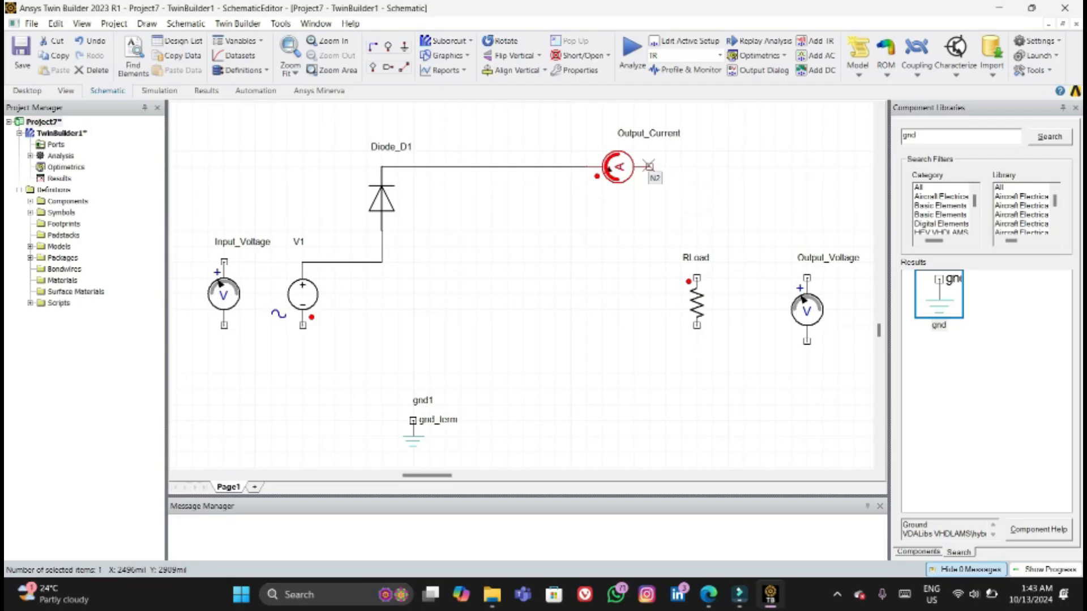
left_click(650, 166)
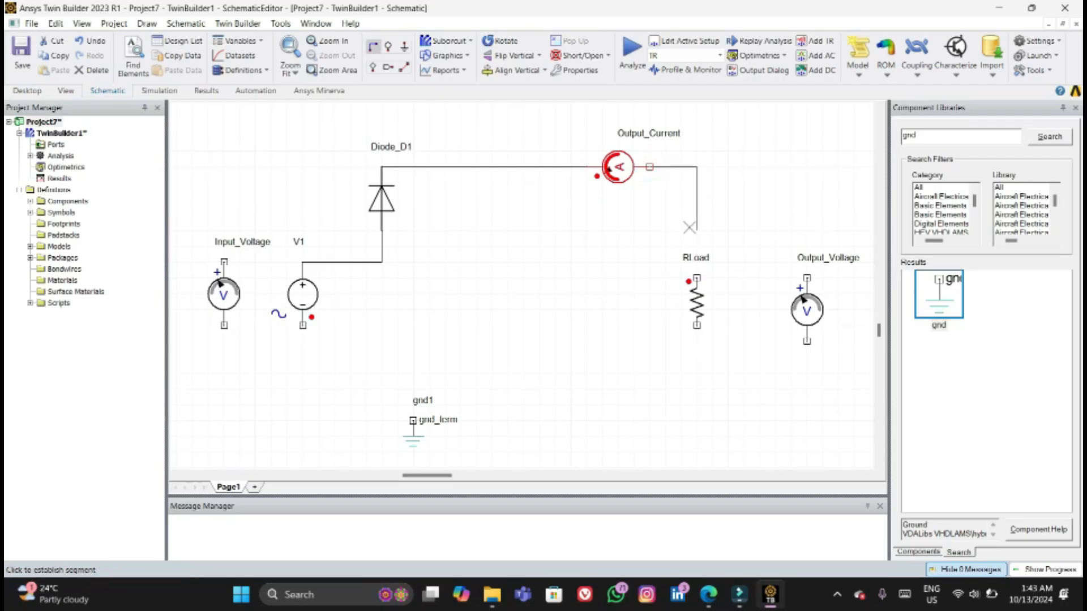
left_click(697, 276)
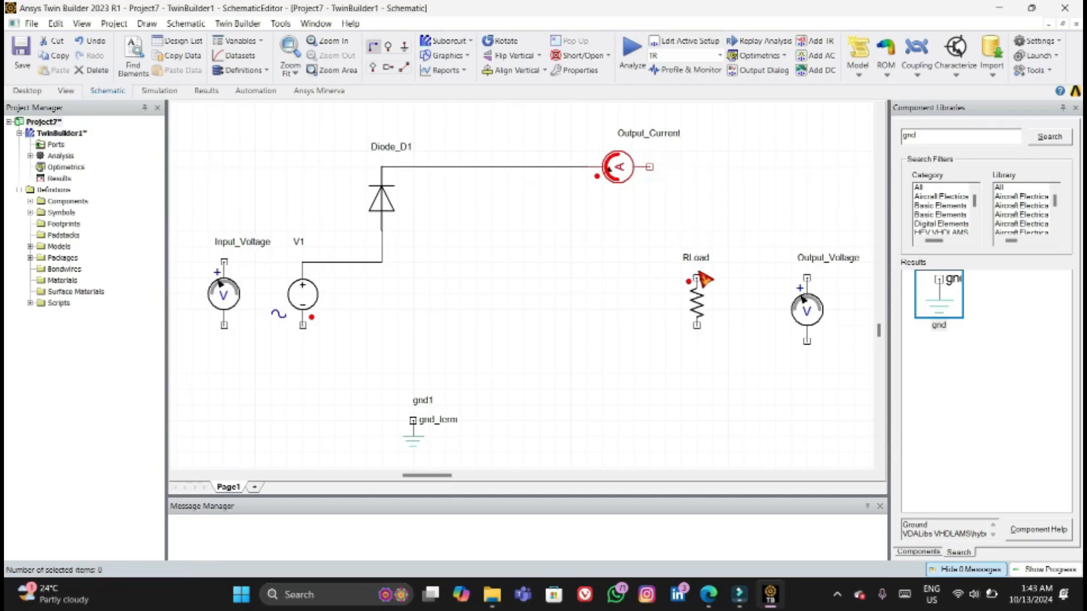
left_click(720, 214)
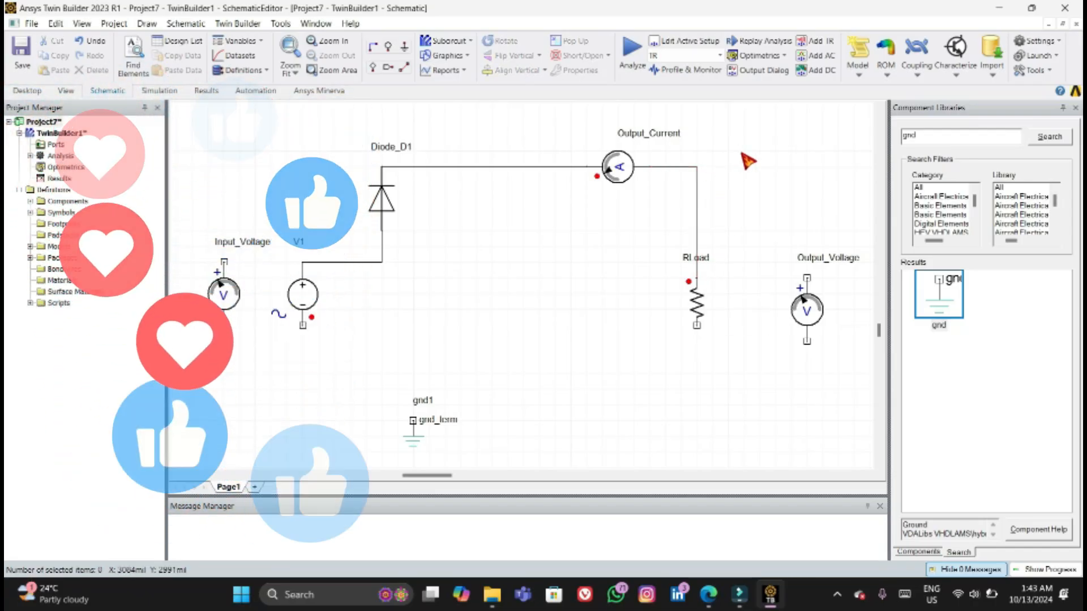
Wire V1's negative terminal to the lower pin of RLoad and move the return wire down below the components.
left_click(302, 324)
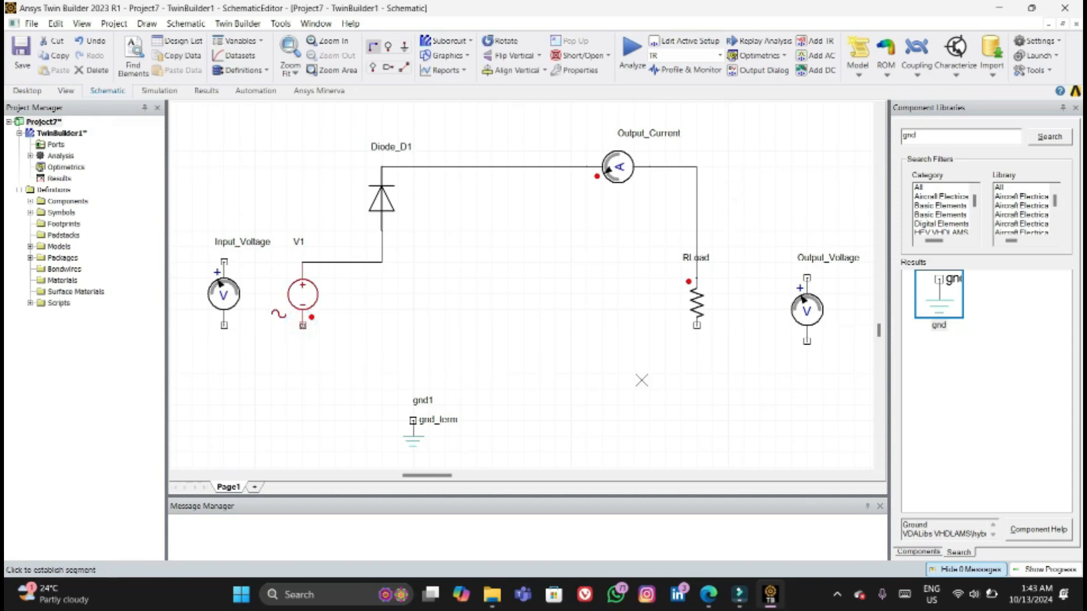
left_click(706, 339)
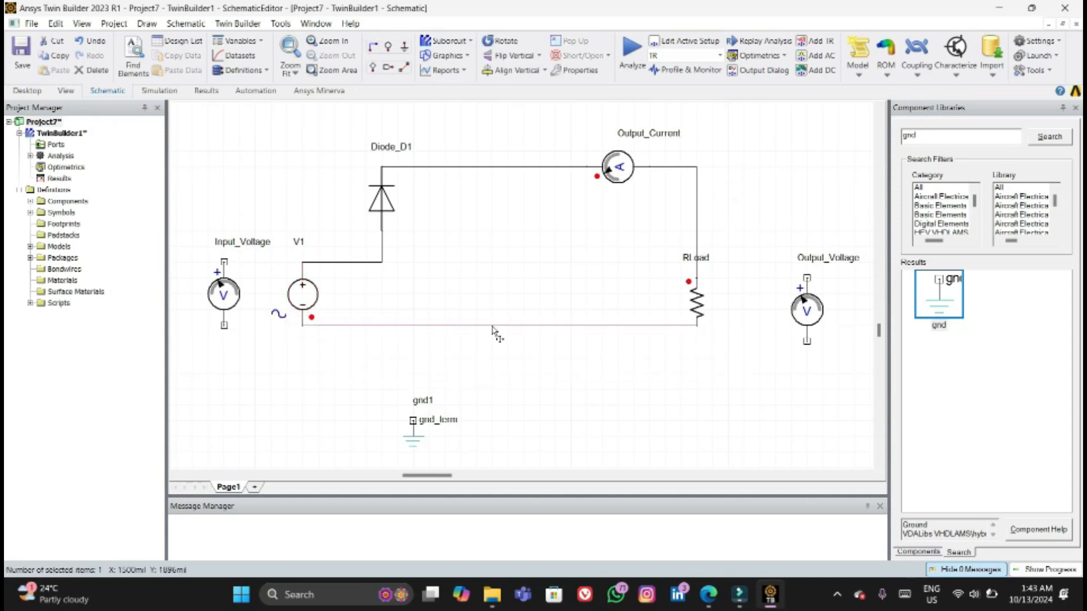
left_click_drag(492, 332, 493, 373)
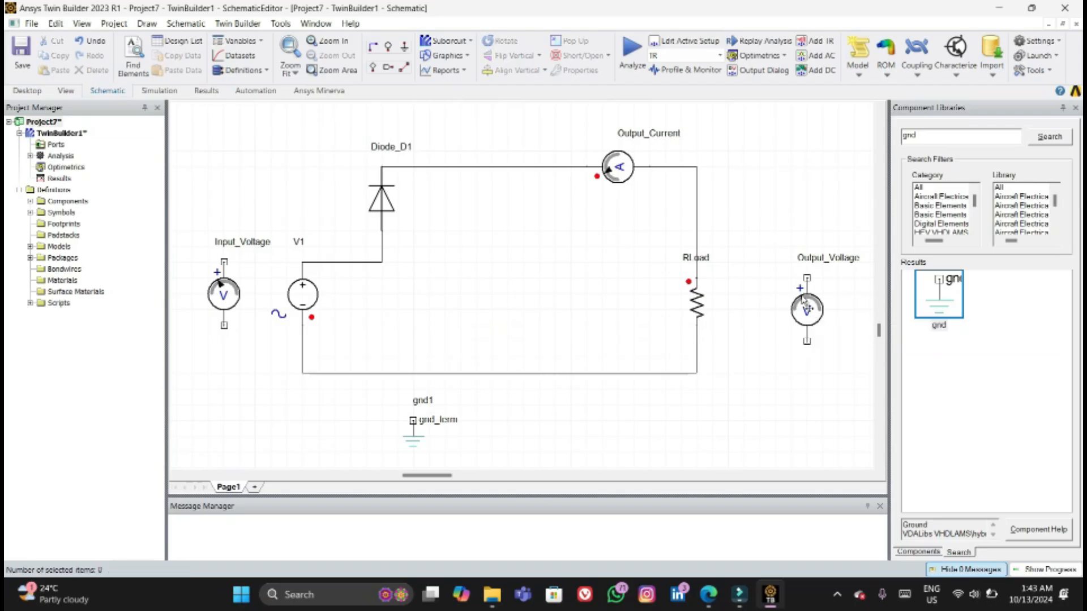
Move Output_Voltage closer to RLoad and Input_Voltage slightly down, and wire the Input_Voltage voltmeter in parallel with V1.
left_click_drag(807, 309, 774, 278)
left_click_drag(224, 295, 223, 311)
left_click(224, 277)
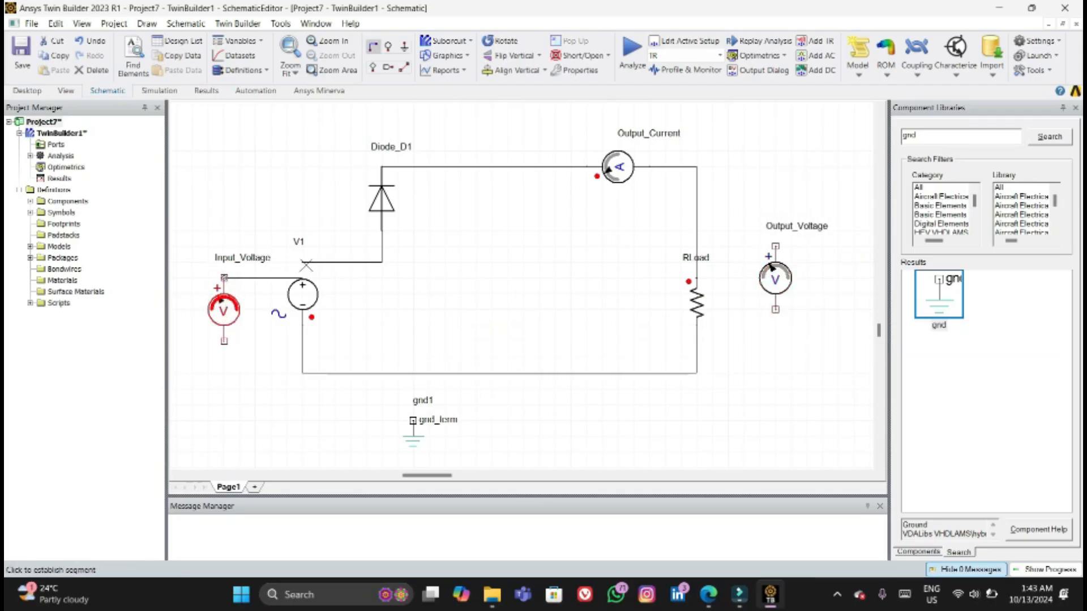
left_click(304, 263)
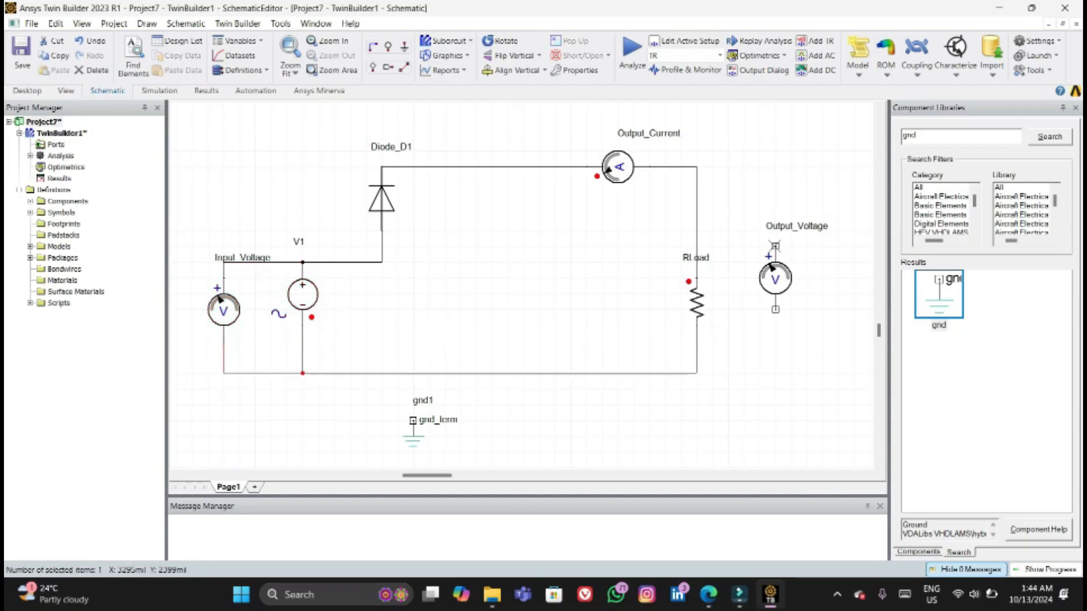
Wire both terminals of the Output_Voltage voltmeter in parallel with RLoad.
left_click(776, 247)
left_click(700, 175)
left_click(775, 309)
left_click(697, 359)
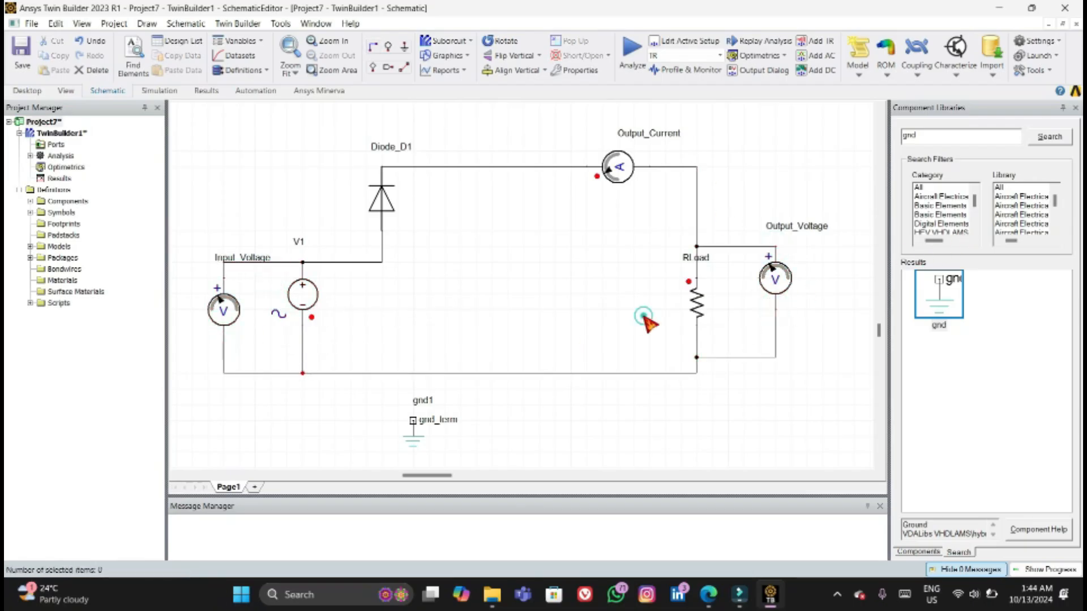
left_click(477, 308)
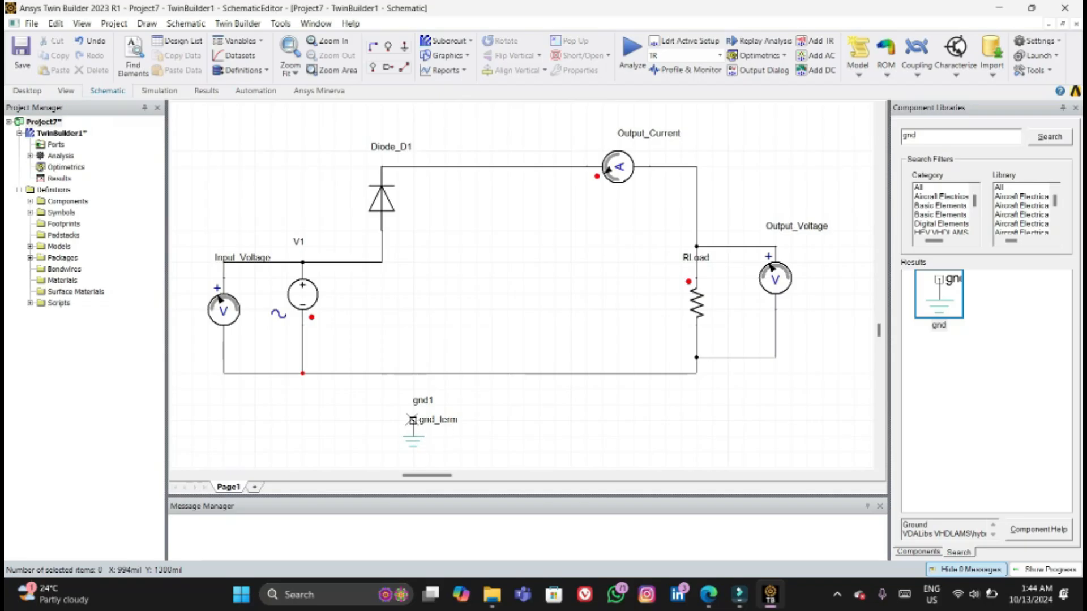
Wire the ground terminal gnd1 to the return wire between V1 and RLoad.
left_click(412, 420)
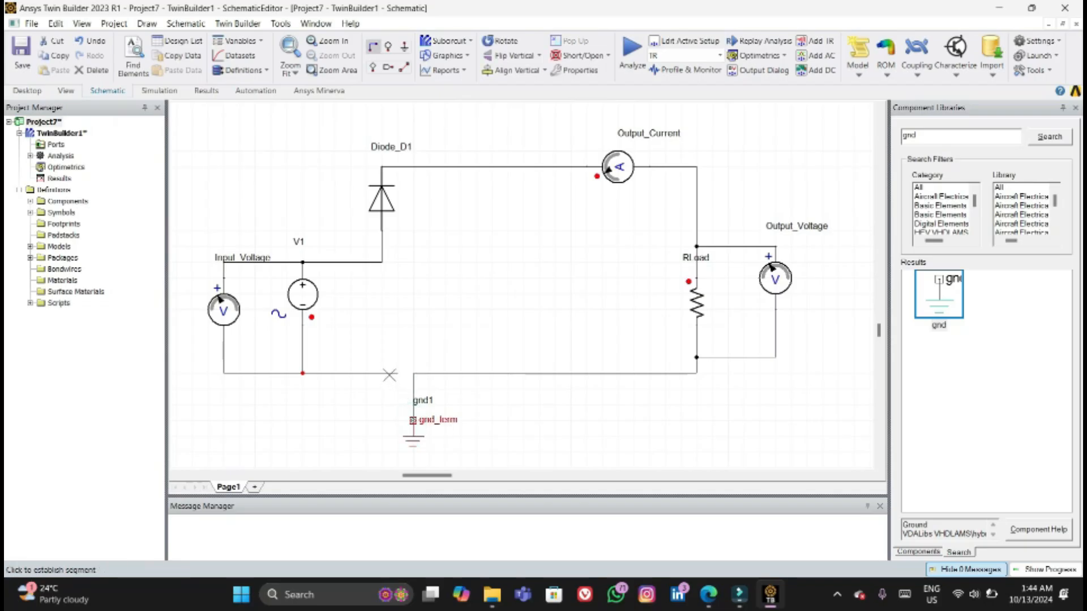
left_click(413, 373)
left_click(588, 414)
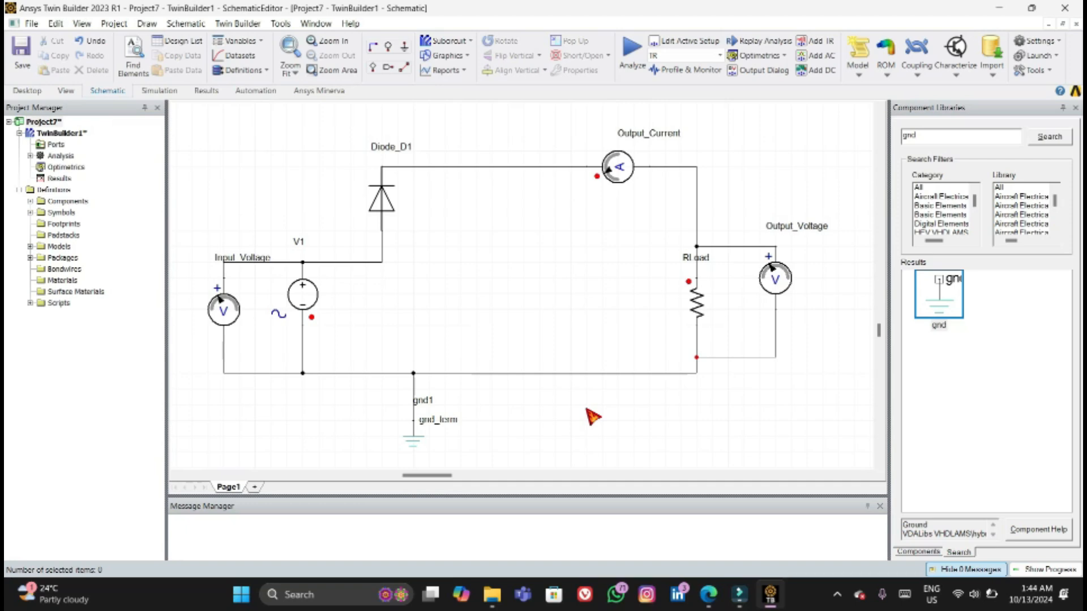
Create a Rectangular Stacked Plot report of Input_Voltage.V, Output_Current.I and Output_Voltage.V over time from the TR solution.
left_click(378, 203)
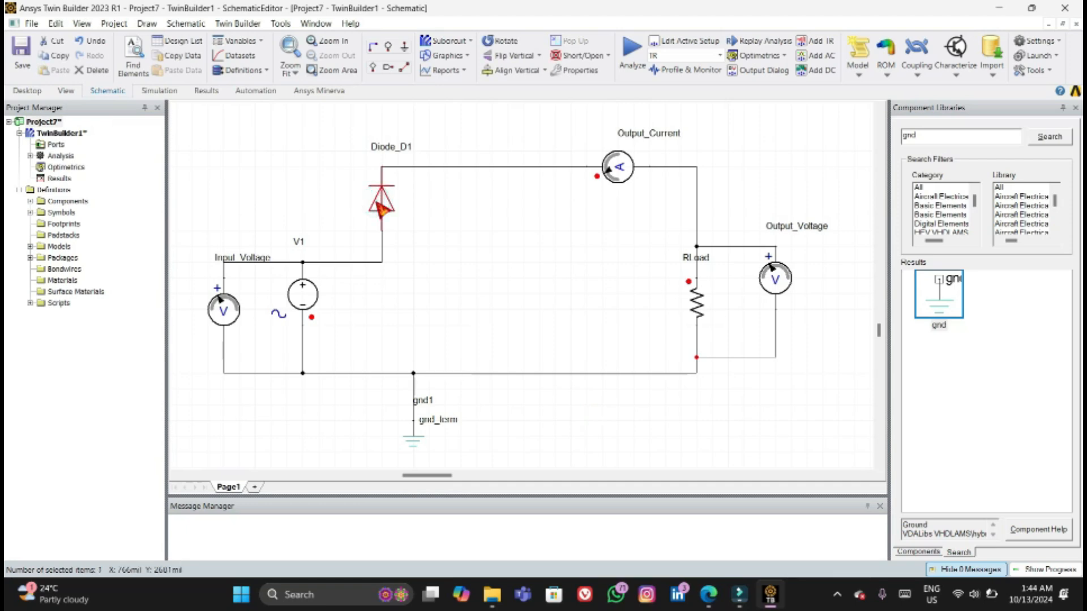
left_click(59, 178)
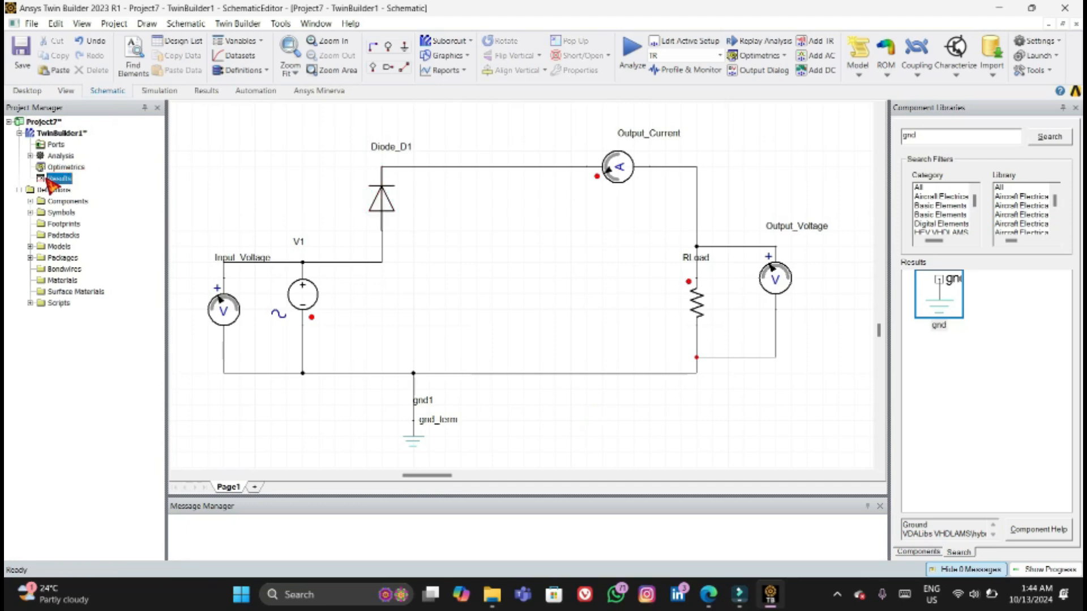
left_click(30, 156)
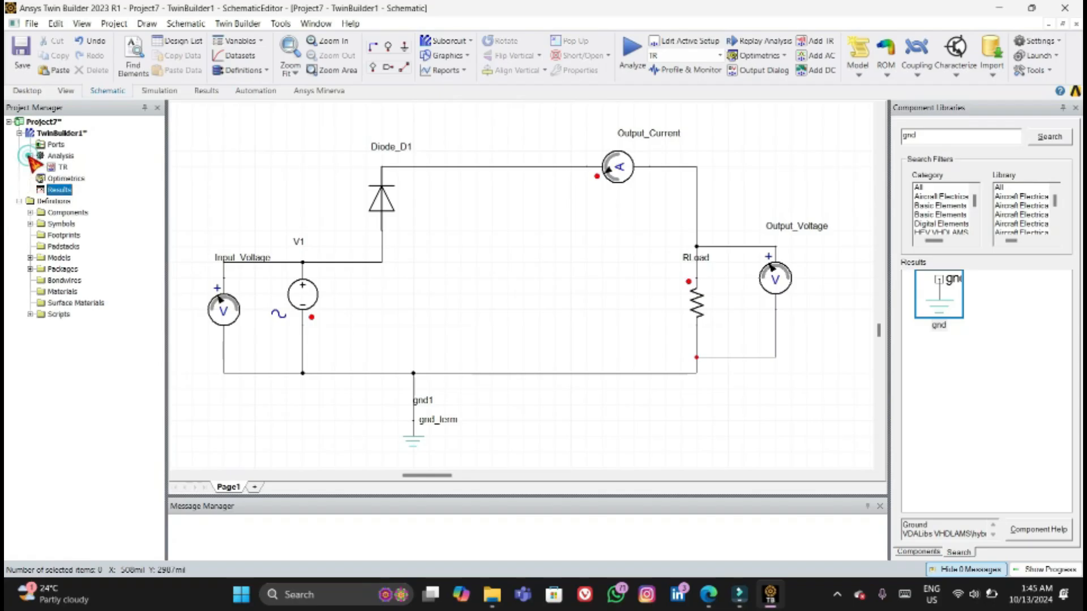
right_click(57, 193)
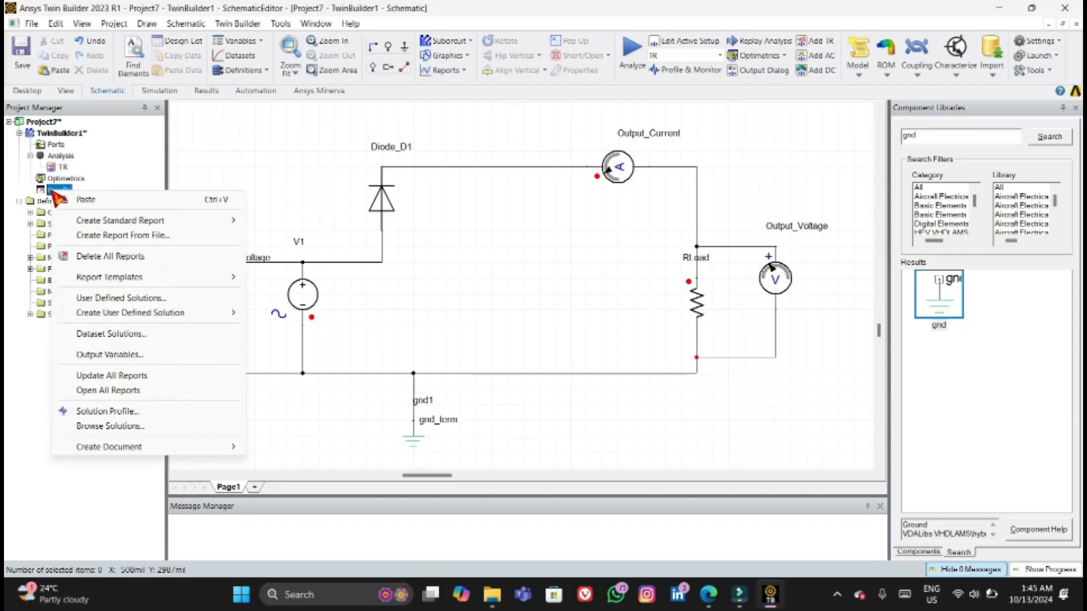
mouse_move(161, 224)
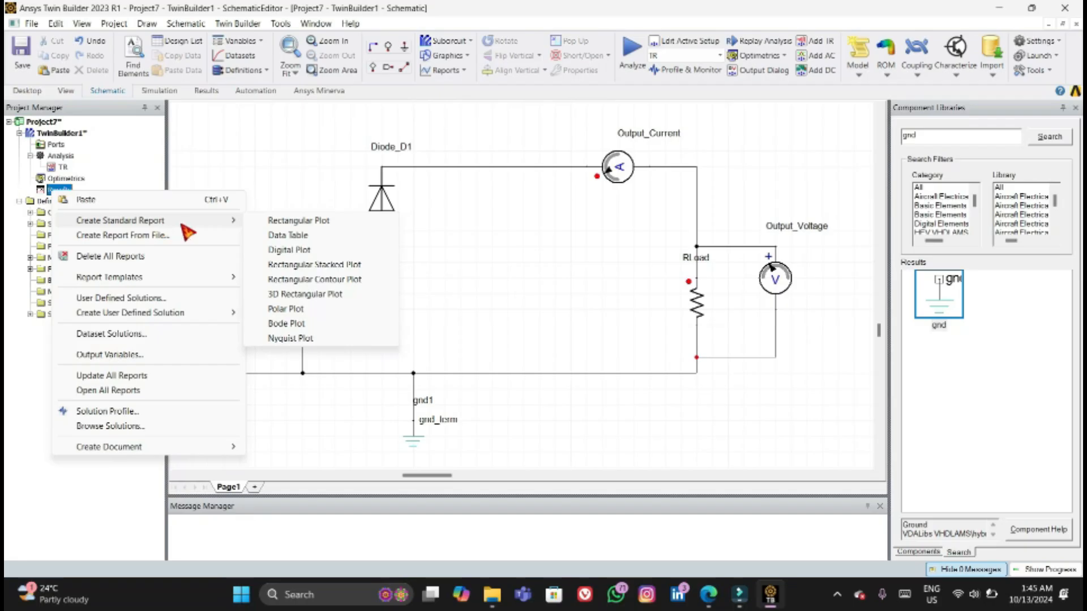
left_click(296, 266)
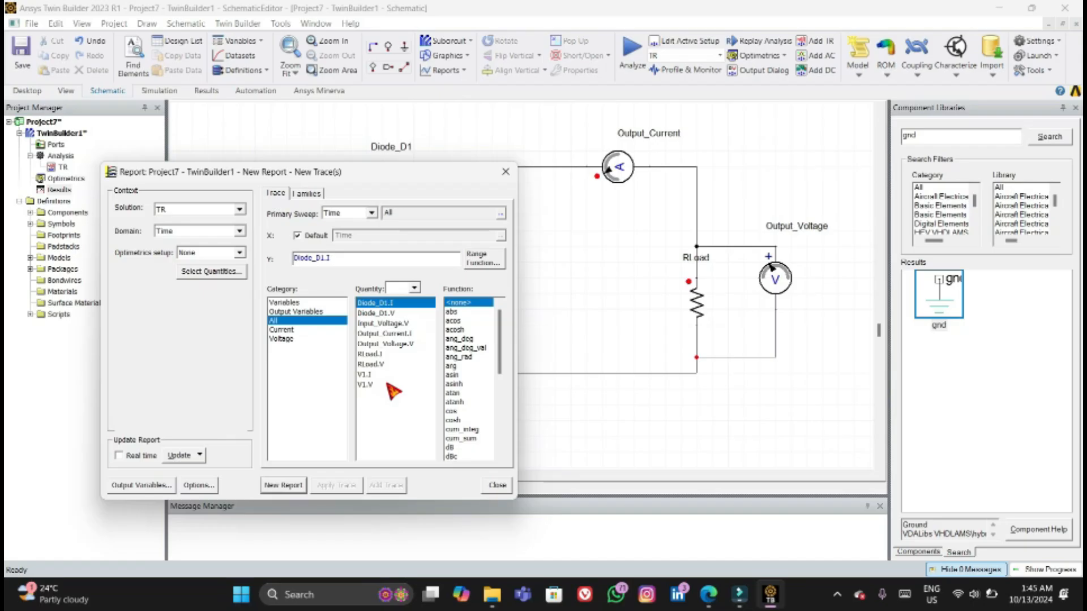
left_click(400, 326)
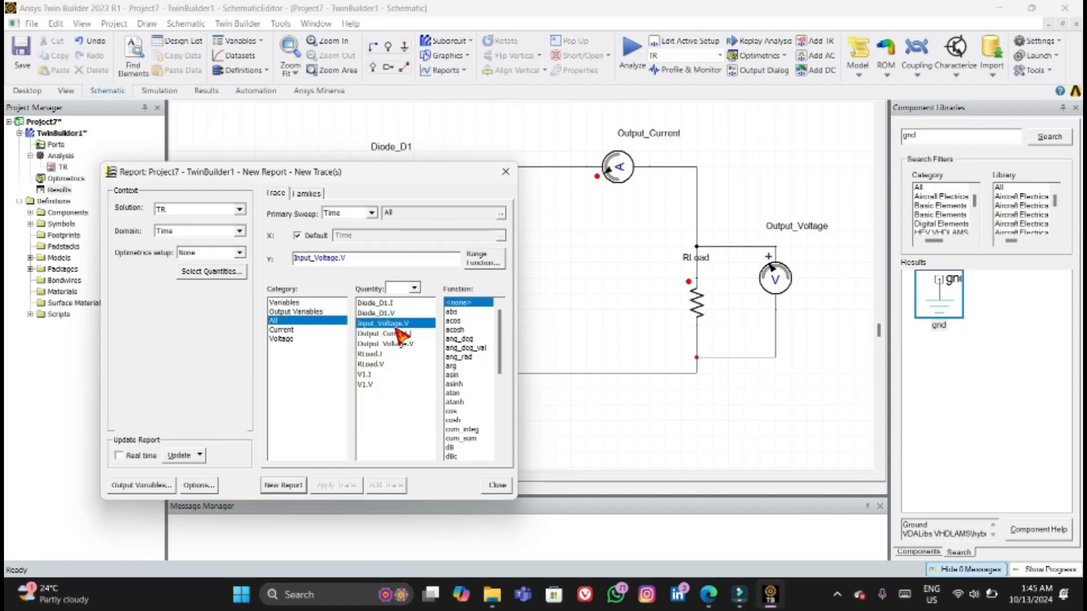
key("shift+Down")
key("shift+Down")
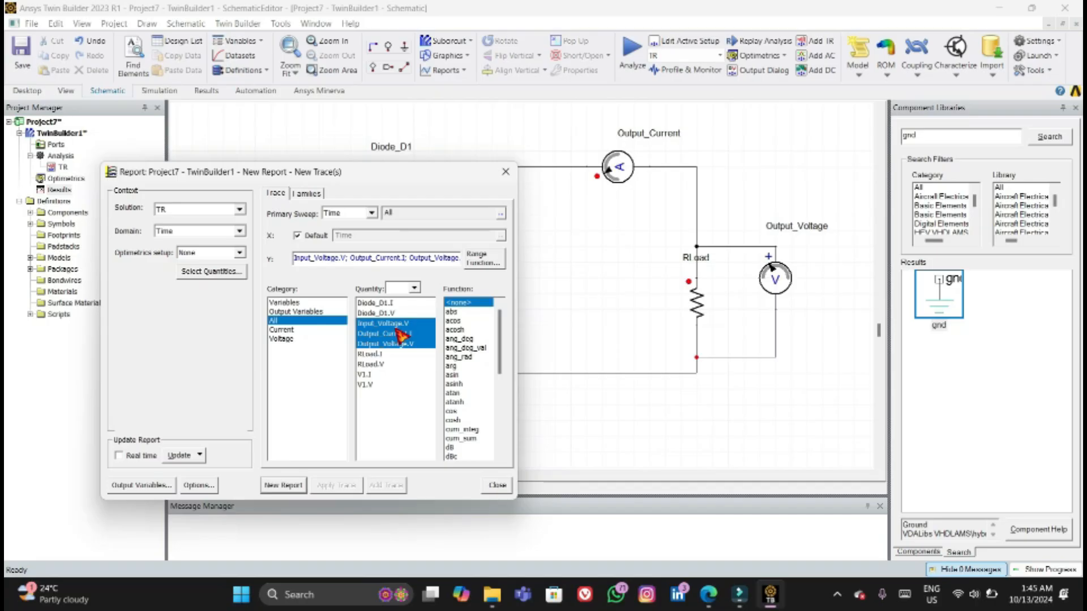
left_click(279, 487)
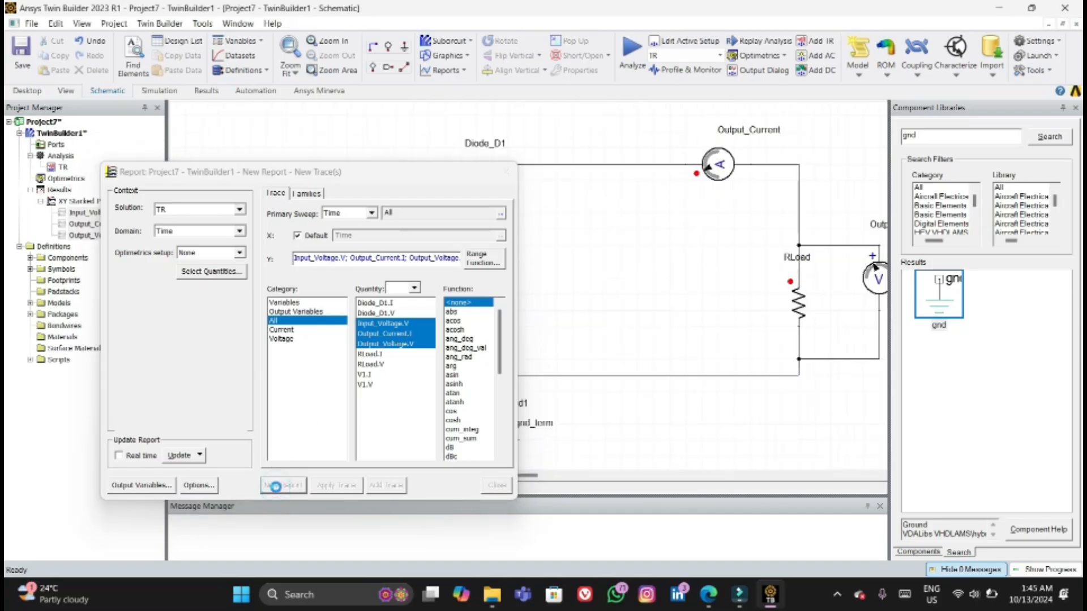
left_click(506, 172)
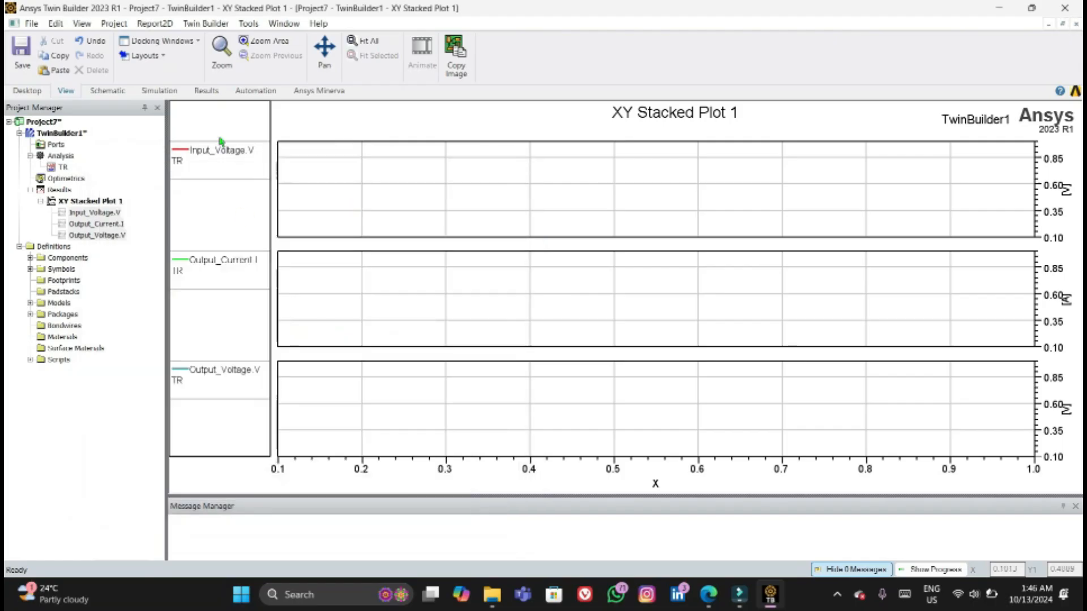
Reopen the TwinBuilder1 schematic, run the TR analysis and display the waveforms in XY Stacked Plot 1.
double_click(61, 134)
left_click(72, 134)
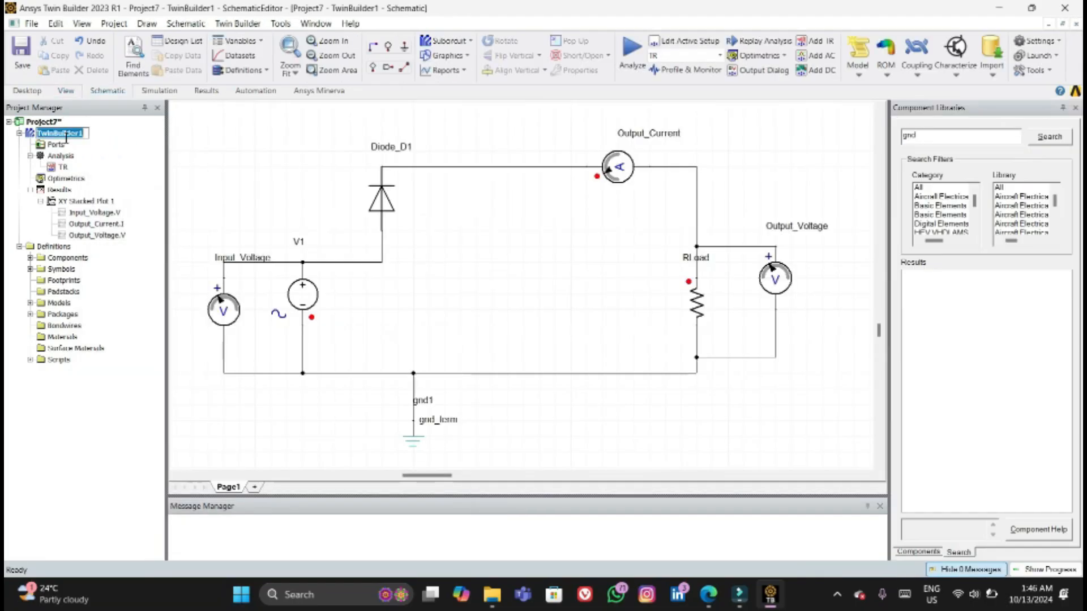
left_click(155, 178)
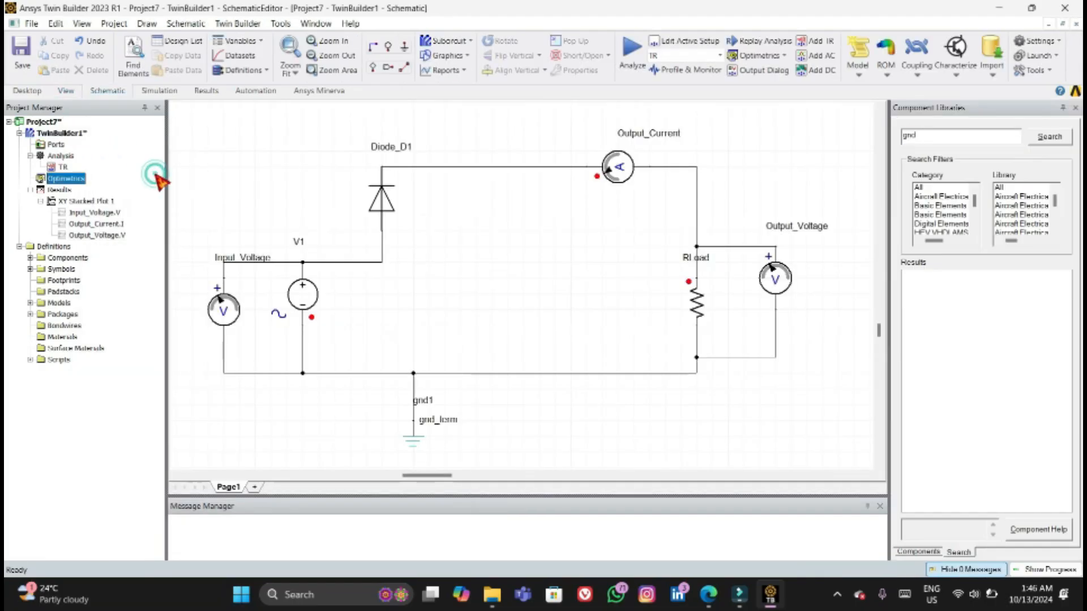
left_click(60, 134)
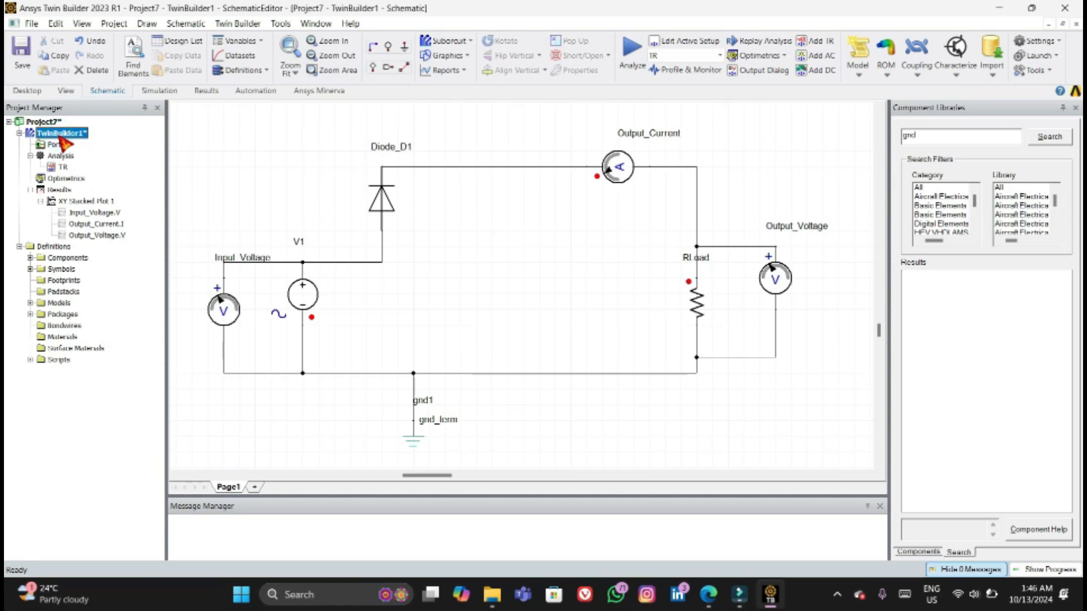
left_click(633, 57)
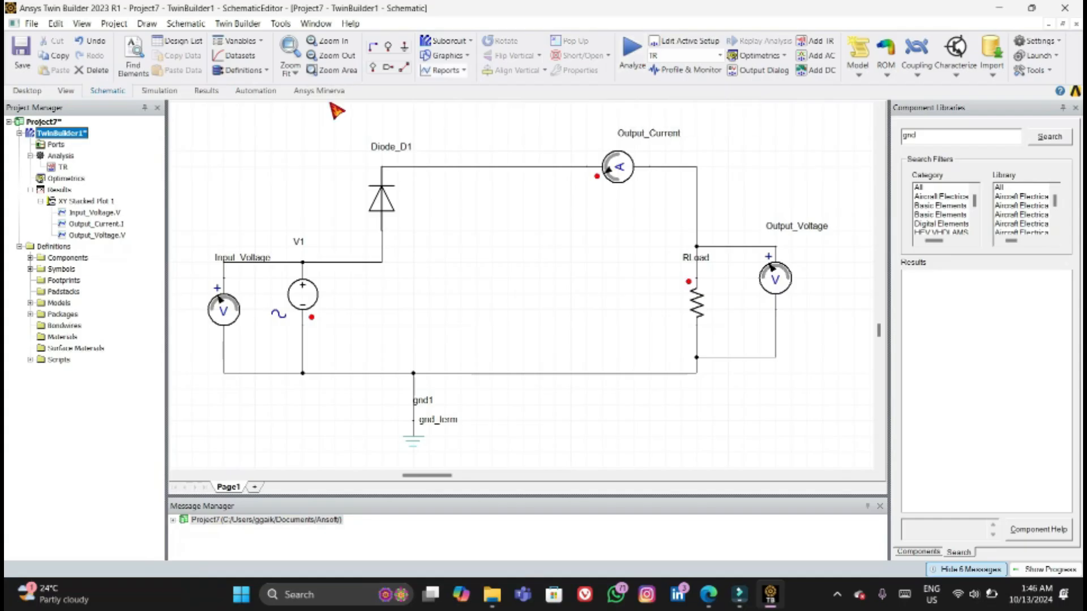
left_click(90, 203)
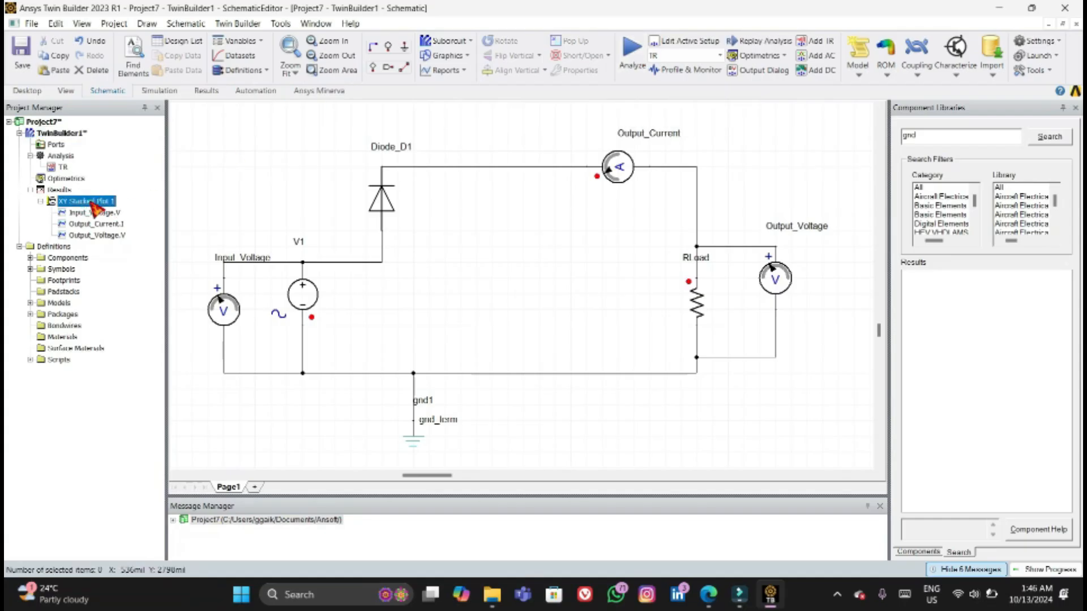
double_click(91, 202)
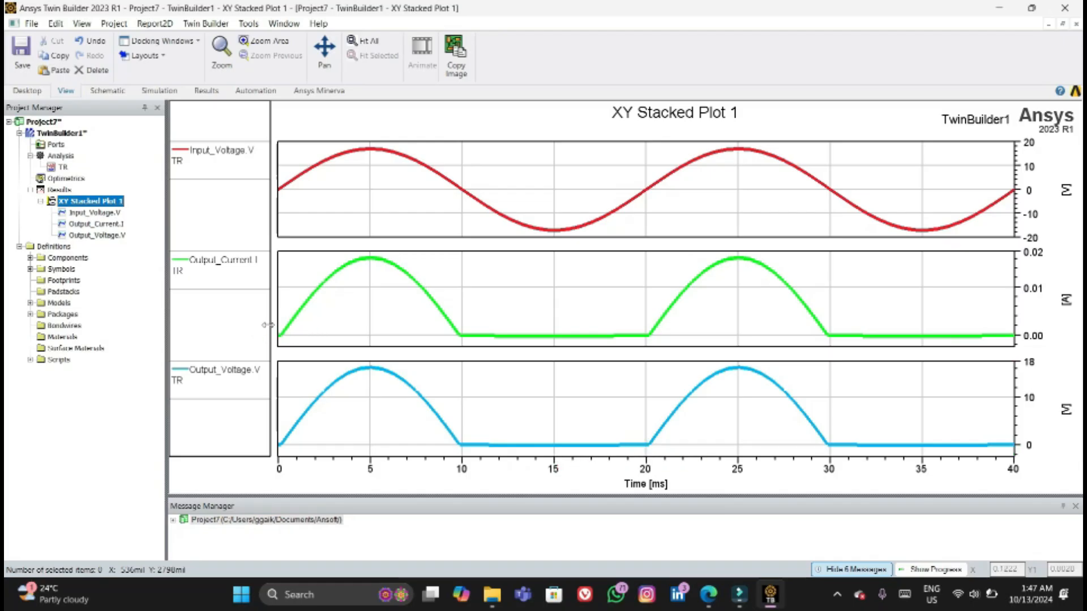
double_click(77, 201)
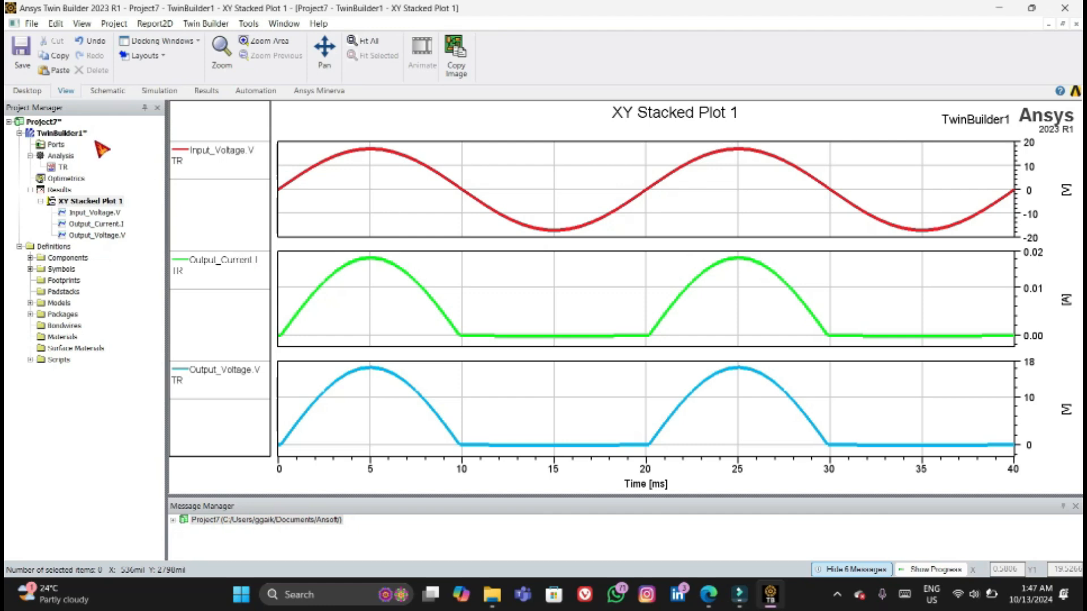
Return to the TwinBuilder1 schematic and move the Output_Current ammeter along its wire toward Diode_D1.
left_click(43, 123)
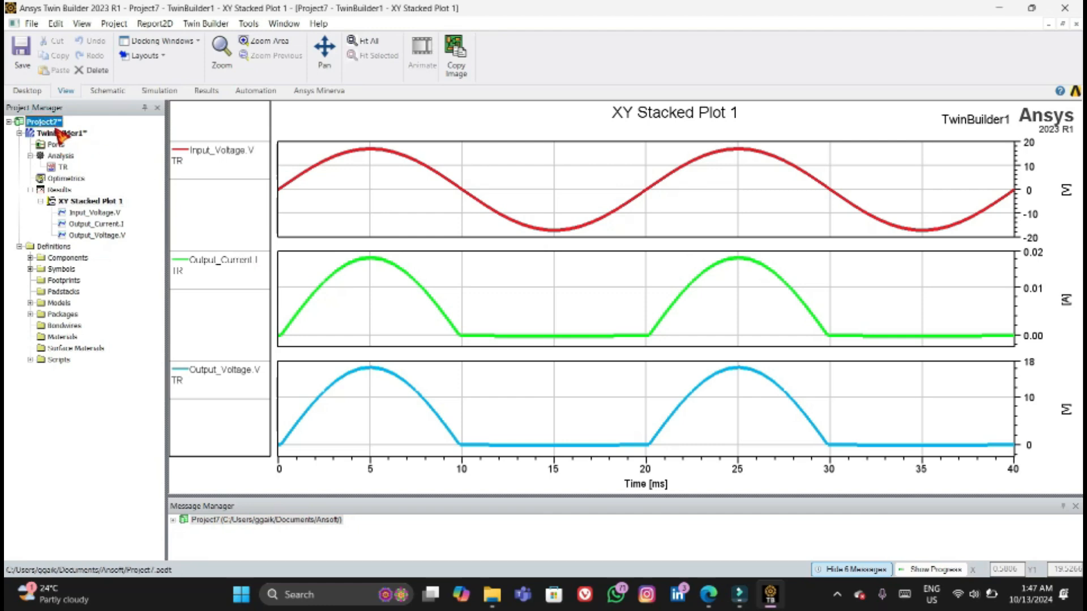
double_click(56, 133)
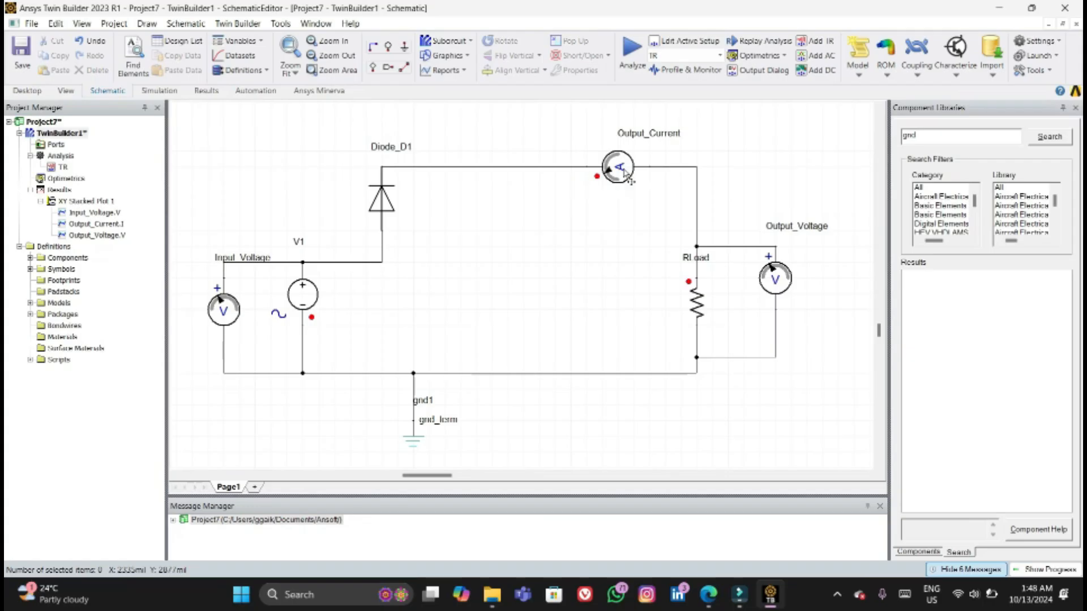
left_click_drag(615, 172, 591, 175)
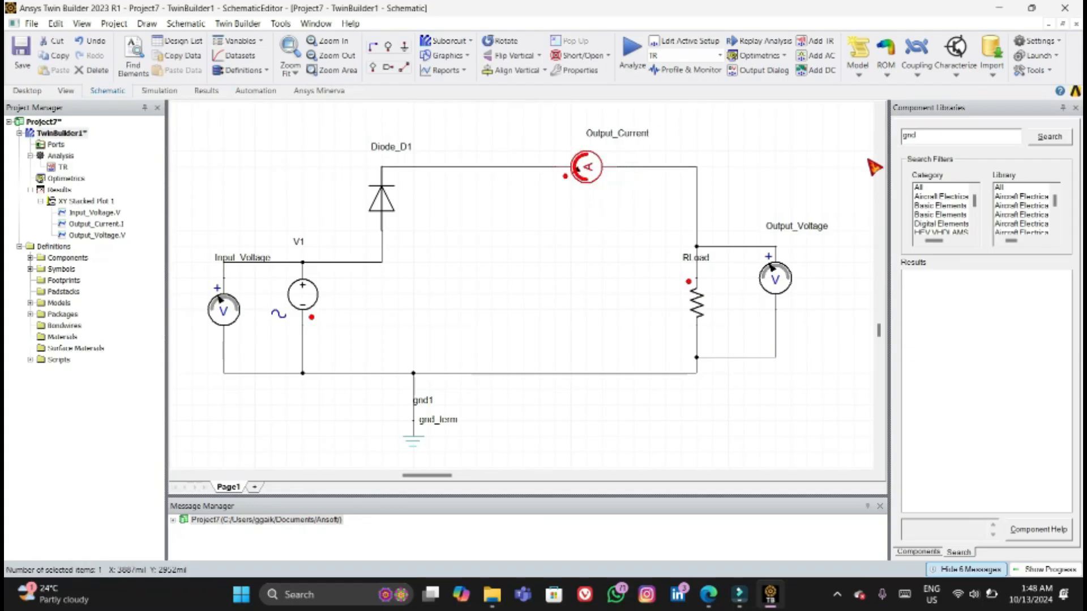
Place a Capacitor from the component library vertically between the Output_Current ammeter's branch and RLoad.
left_click(955, 136)
key("BackSpace")
key("BackSpace")
key("BackSpace")
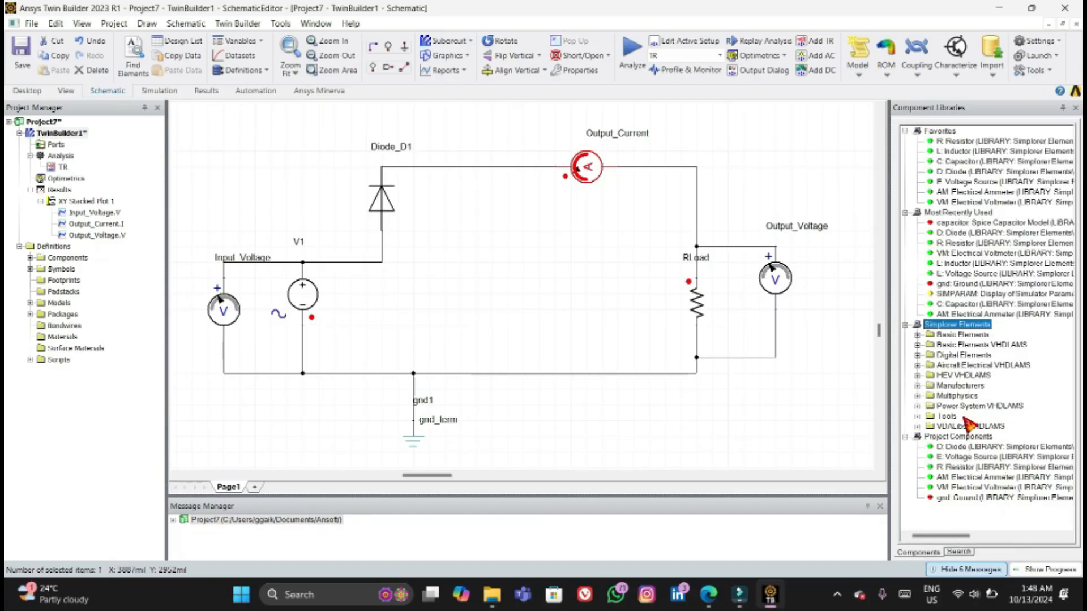
left_click(962, 162)
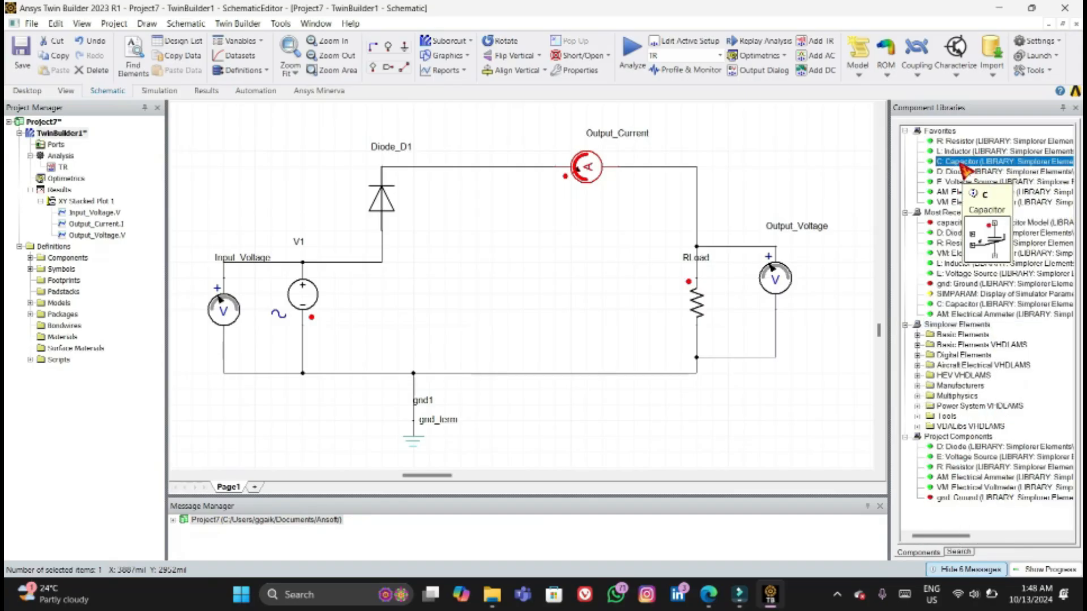
left_click(633, 270)
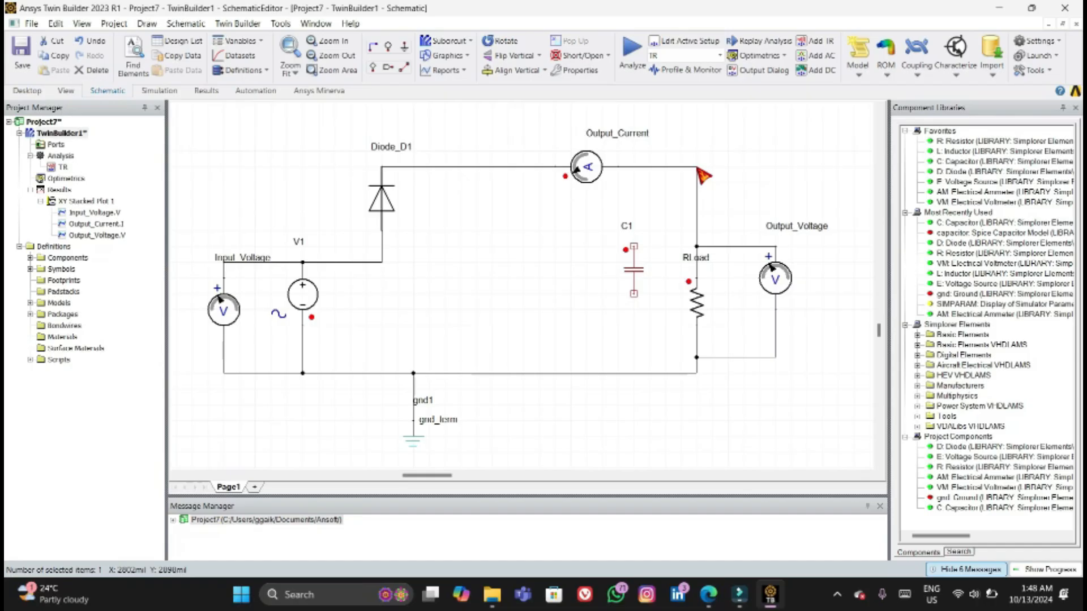
Wire capacitor C1 in parallel with RLoad, between the Output_Current wire and the return wire.
left_click(634, 247)
left_click(632, 173)
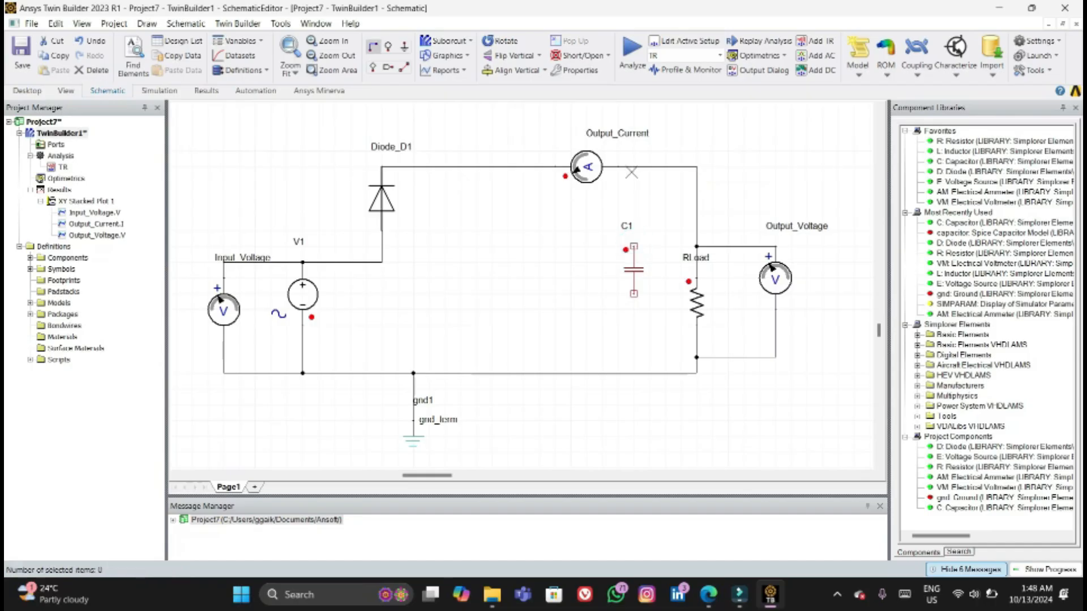
left_click(633, 294)
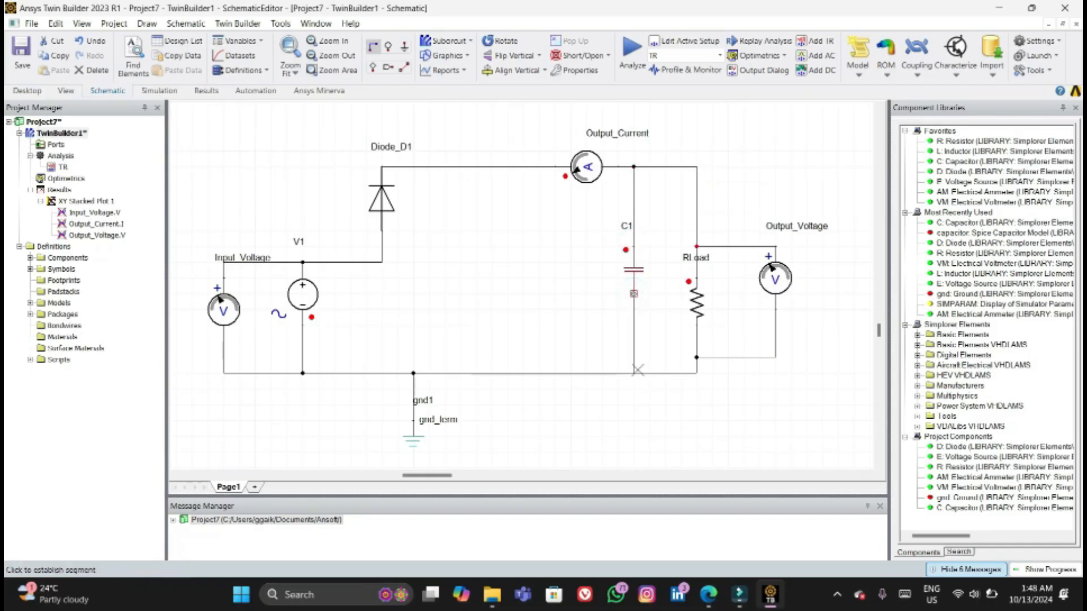
left_click(638, 370)
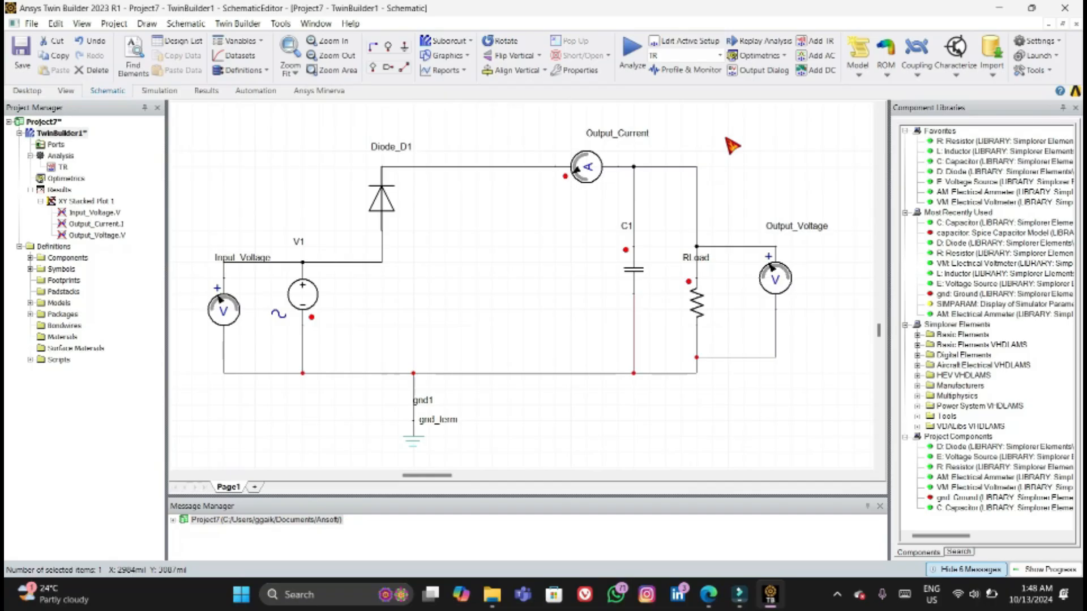
left_click(745, 137)
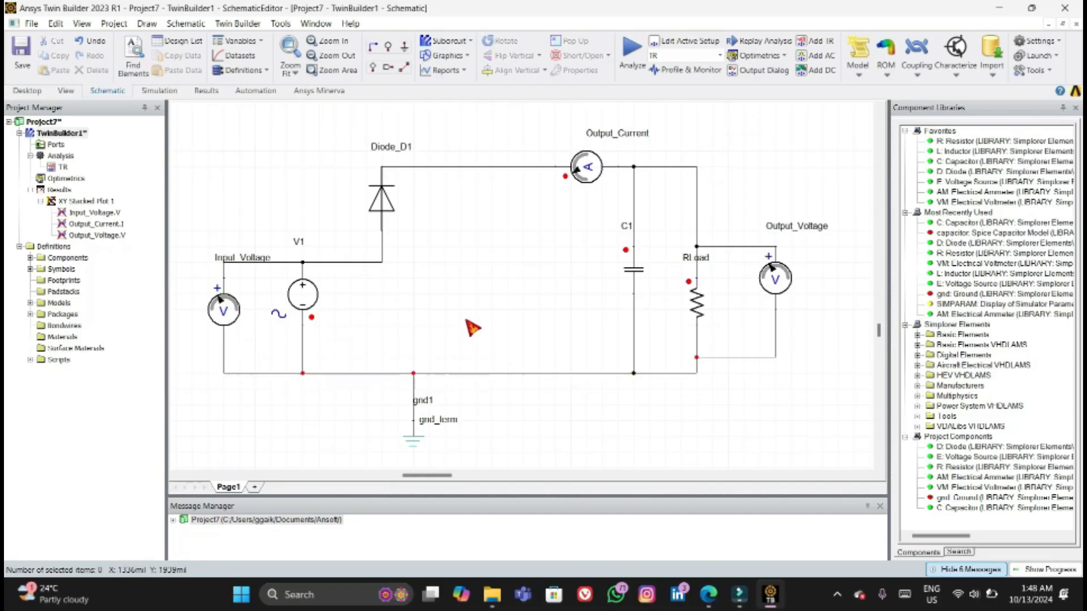
Set the RMS value of the sine voltage source V1 to 24 V.
double_click(222, 311)
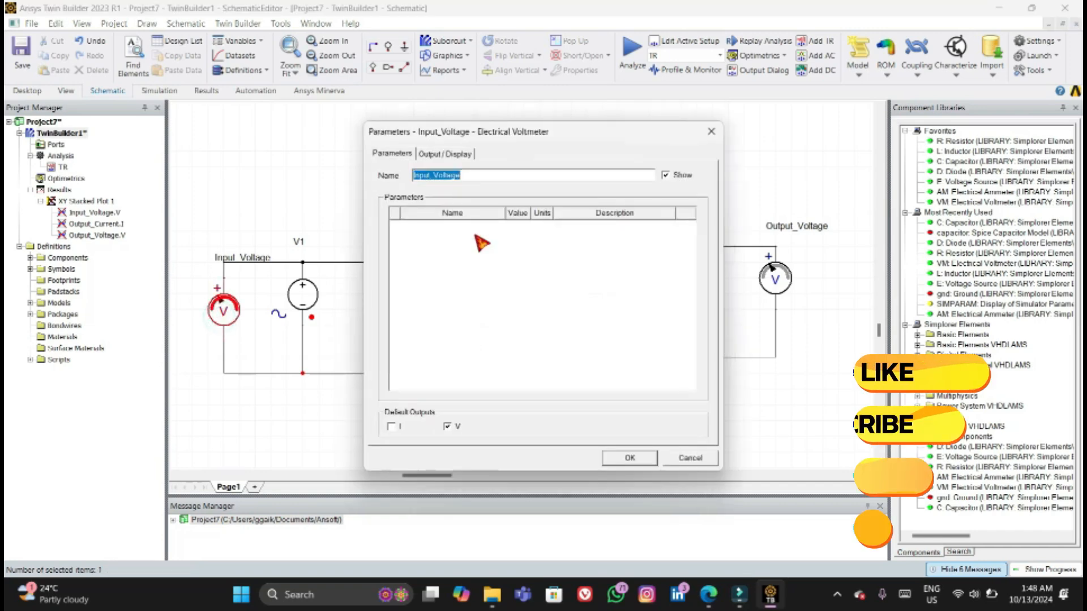
left_click(713, 138)
double_click(306, 299)
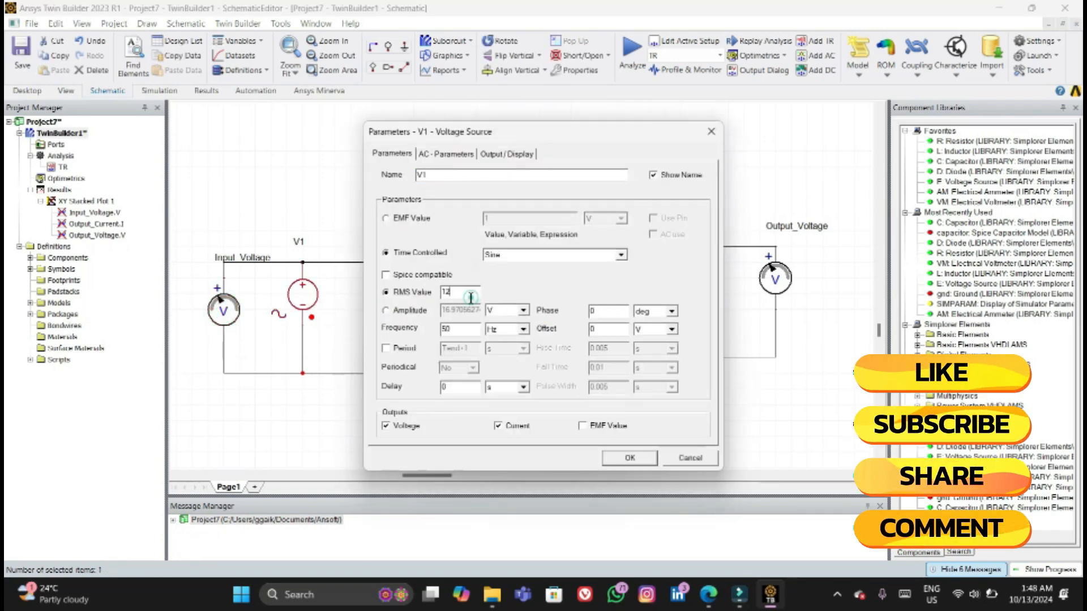
left_click(471, 298)
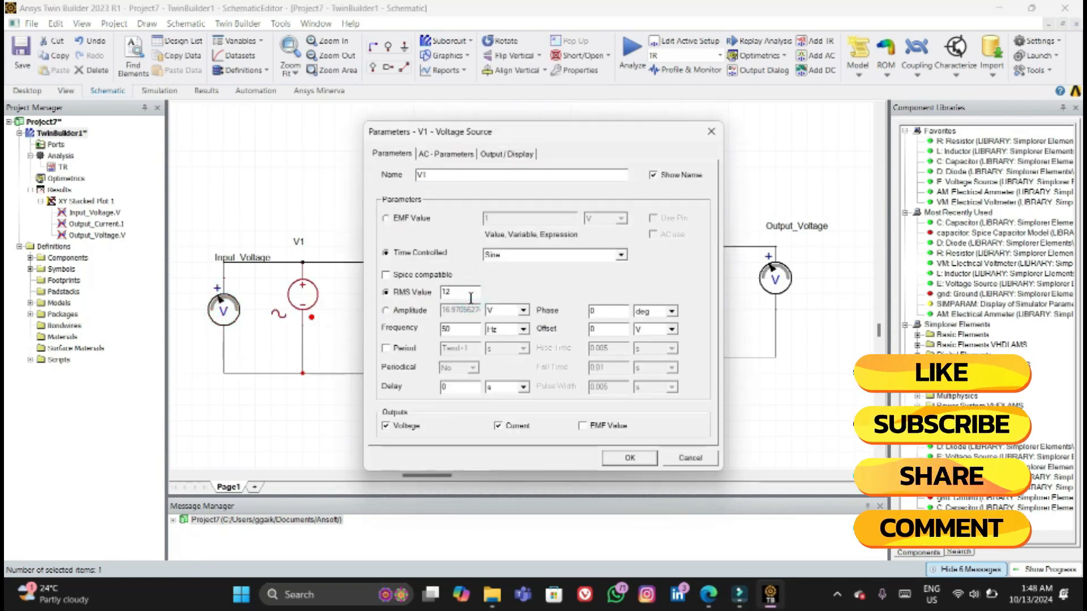
key("BackSpace")
key("BackSpace")
type("24")
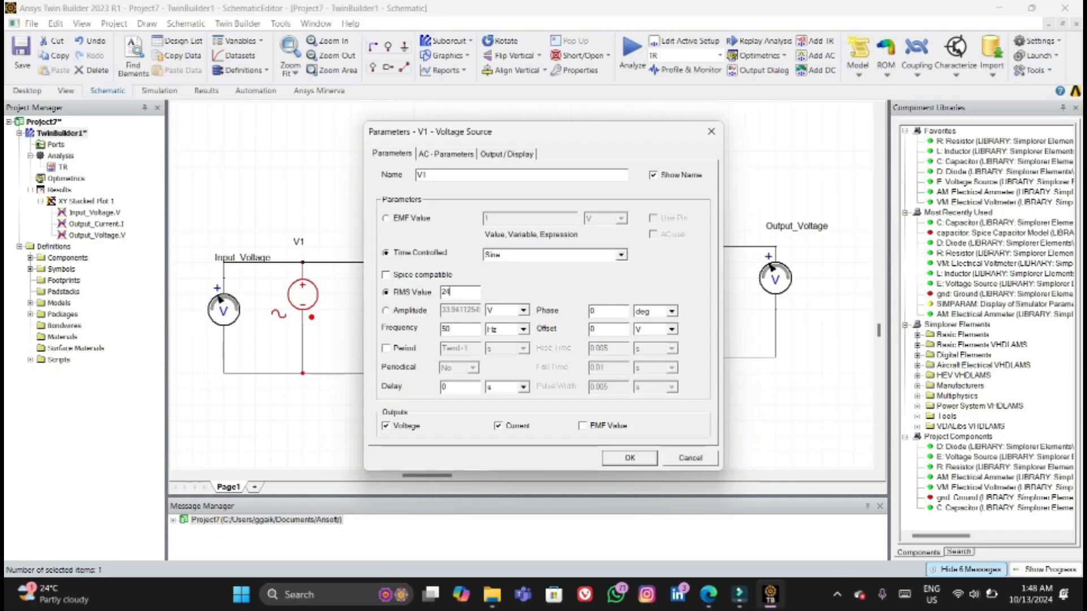
left_click(630, 458)
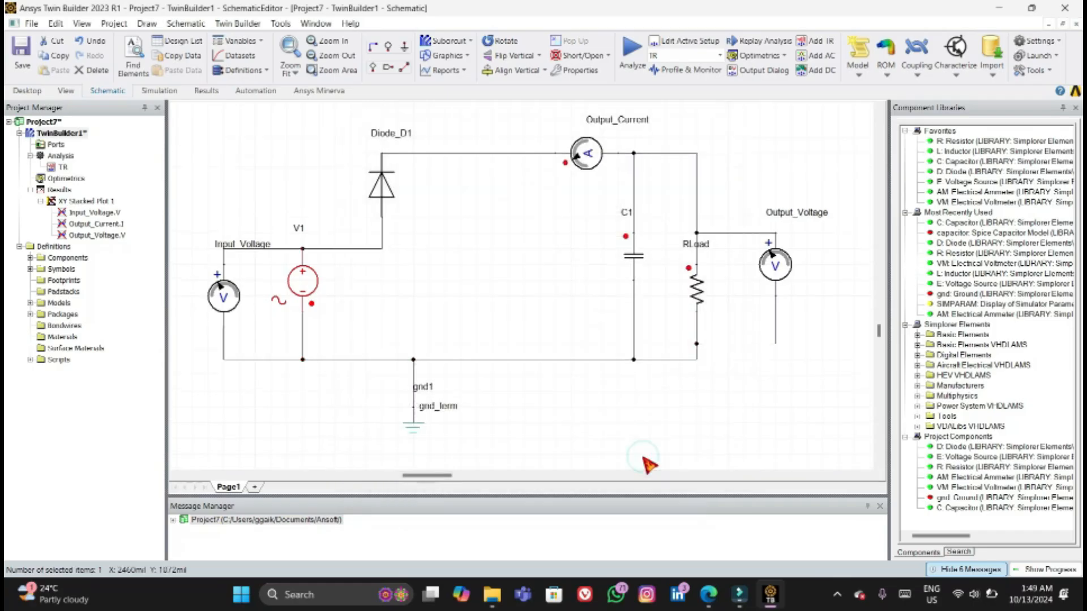
Edit the capacitance of capacitor C1 and fit the whole circuit in the schematic view.
double_click(639, 252)
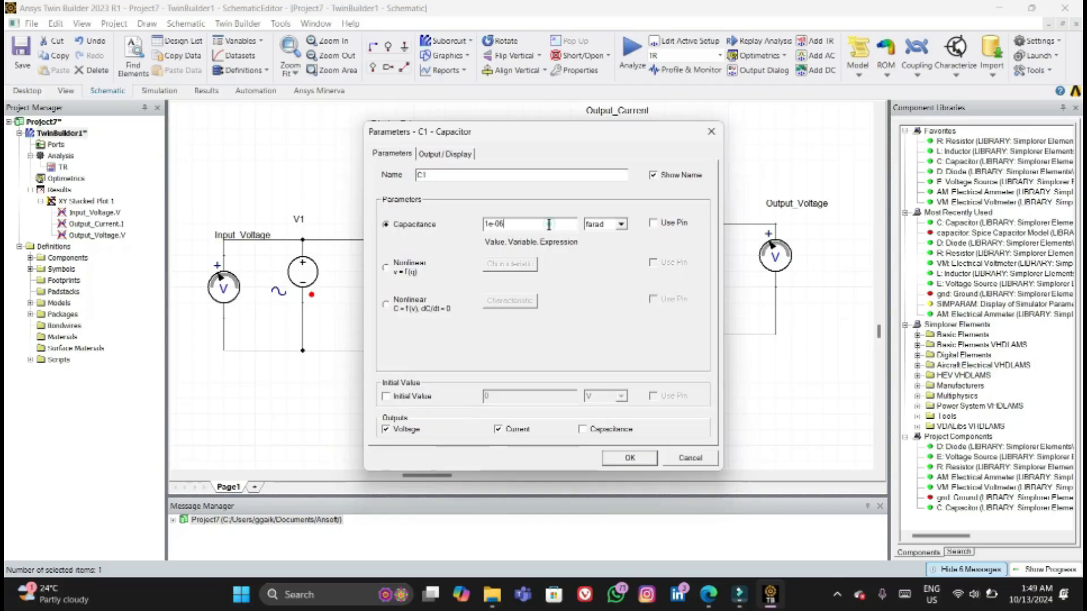
key("Left")
left_click(631, 459)
left_click(288, 54)
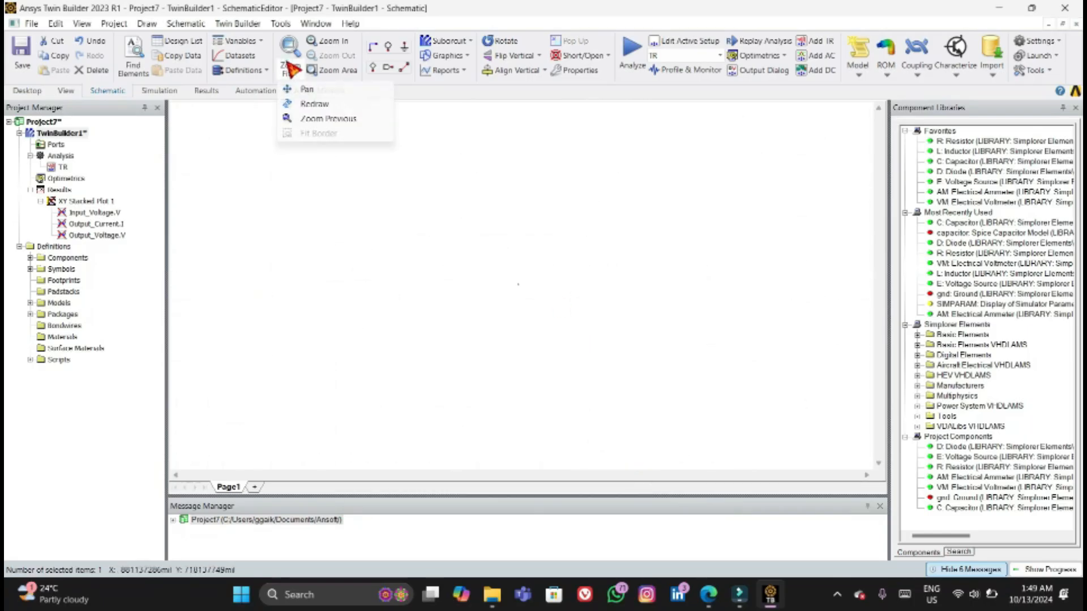
left_click(290, 51)
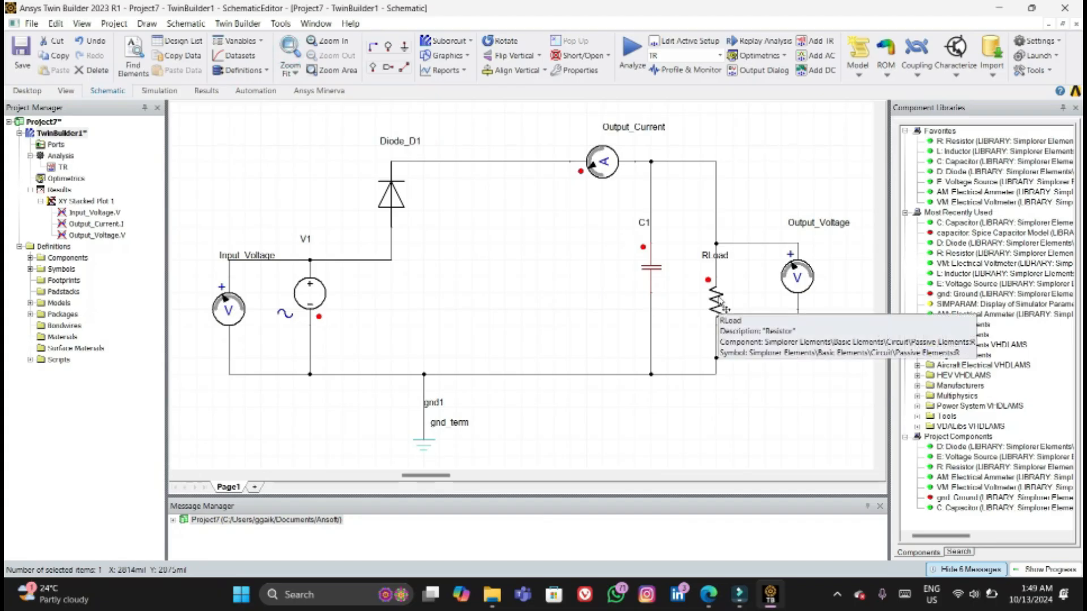
Check the resistance value and unit in RLoad's parameters and close them.
double_click(717, 303)
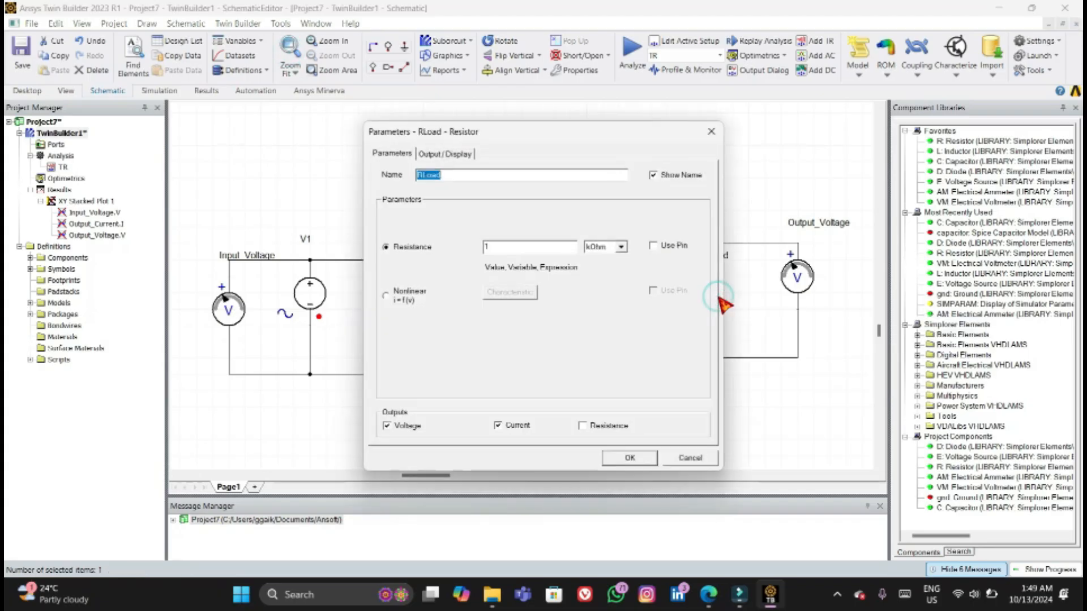
left_click(532, 248)
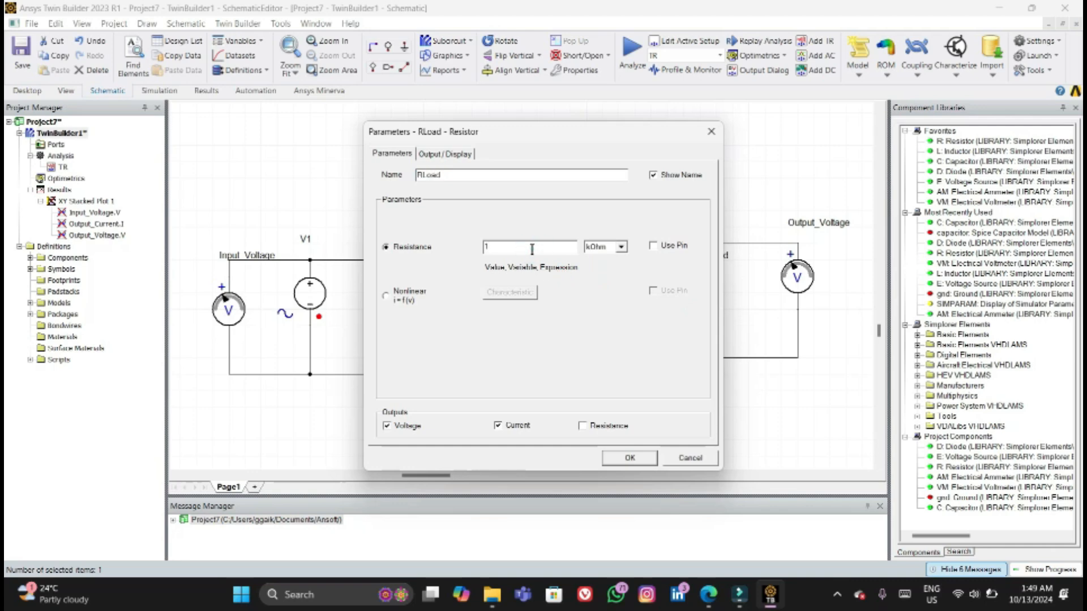
left_click(629, 457)
Rerun the TR analysis with capacitor C1 in the circuit and reopen XY Stacked Plot 1.
scroll(623, 453, "down", 5)
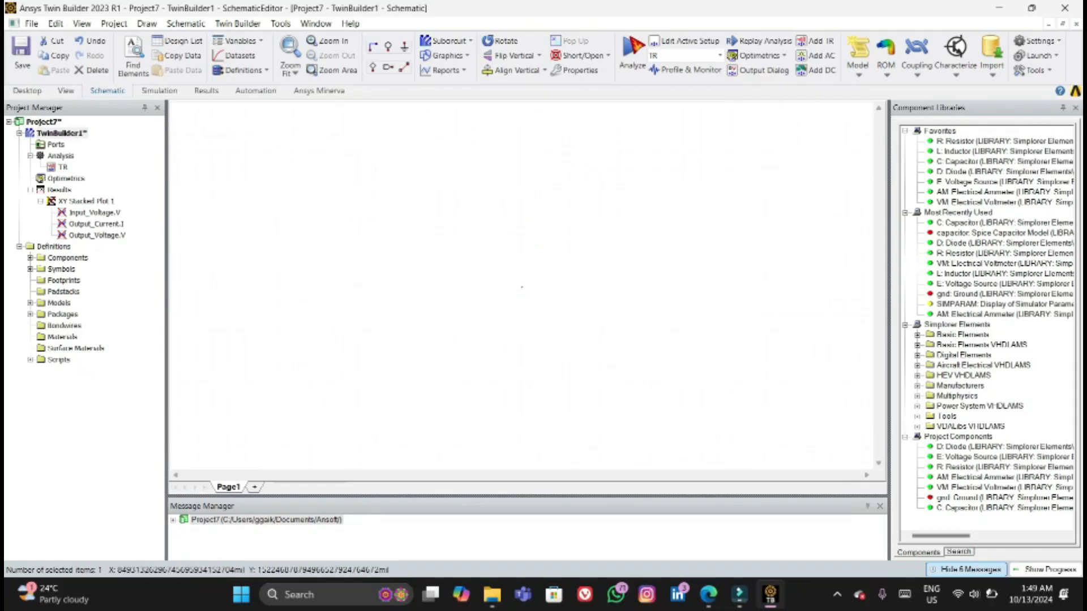
left_click(632, 48)
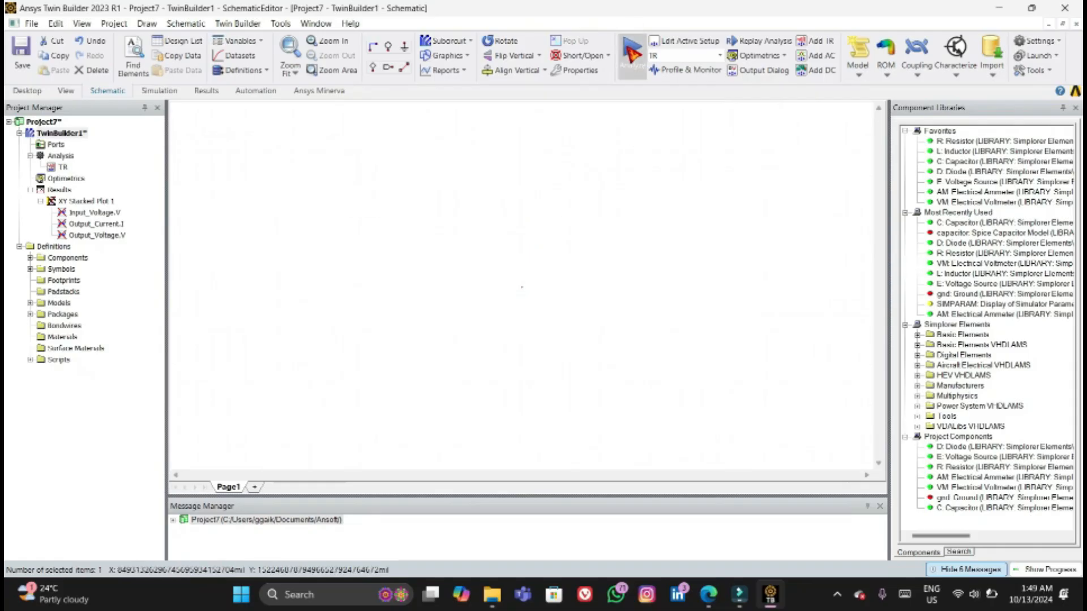
left_click(291, 54)
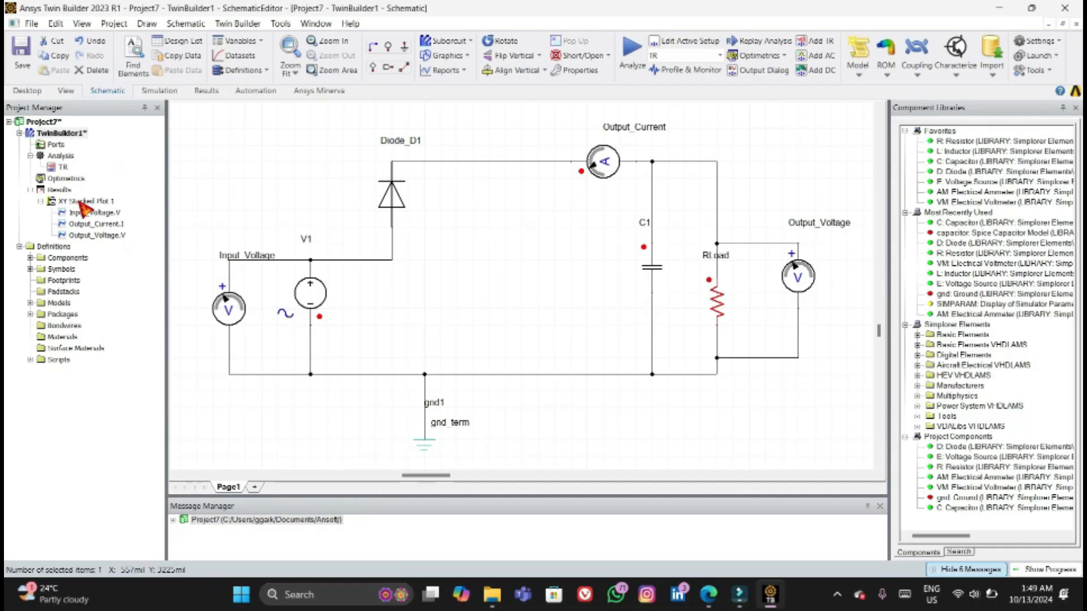
double_click(81, 202)
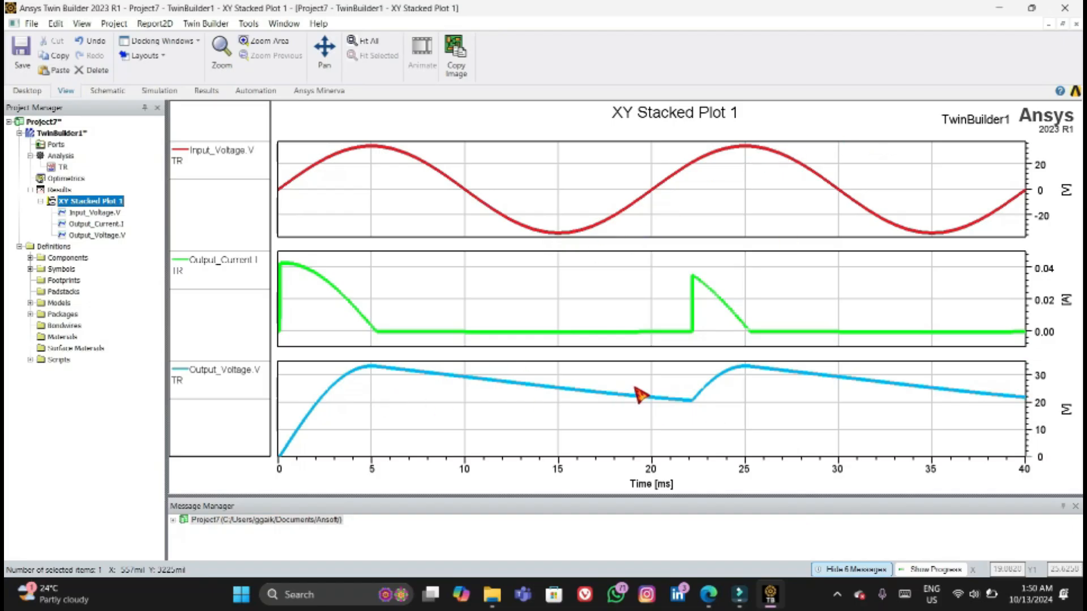
Set the End Time of the TR transient analysis to 200 ms.
double_click(63, 168)
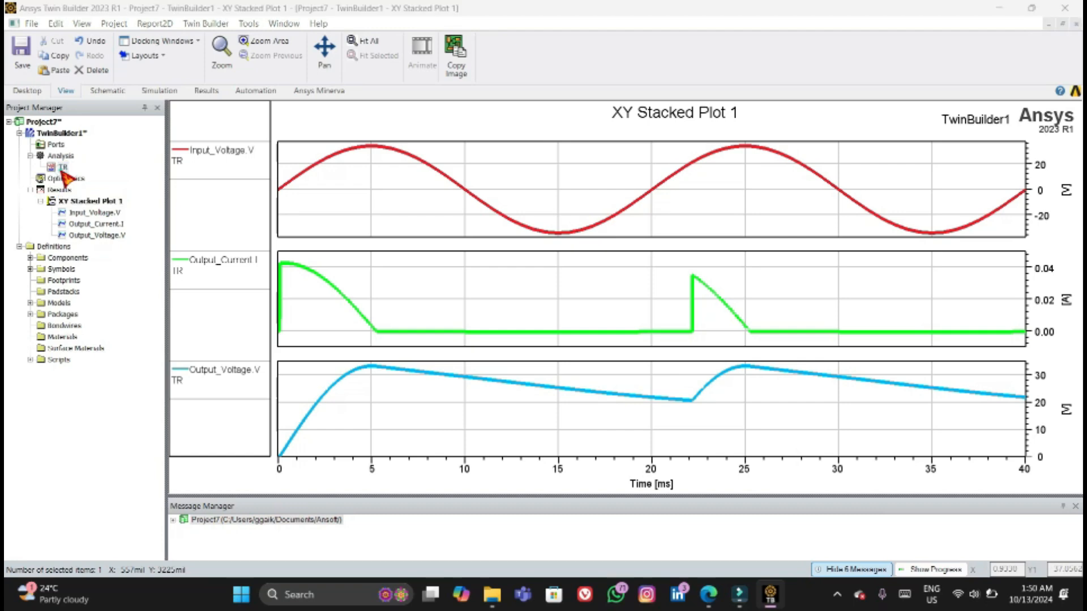
left_click(568, 229)
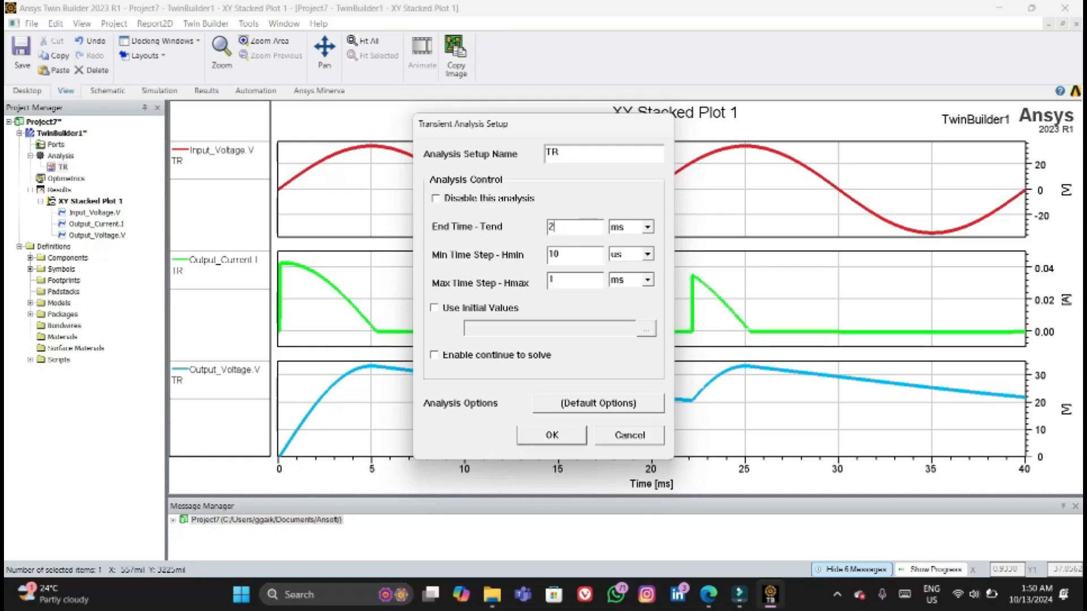
left_click(573, 439)
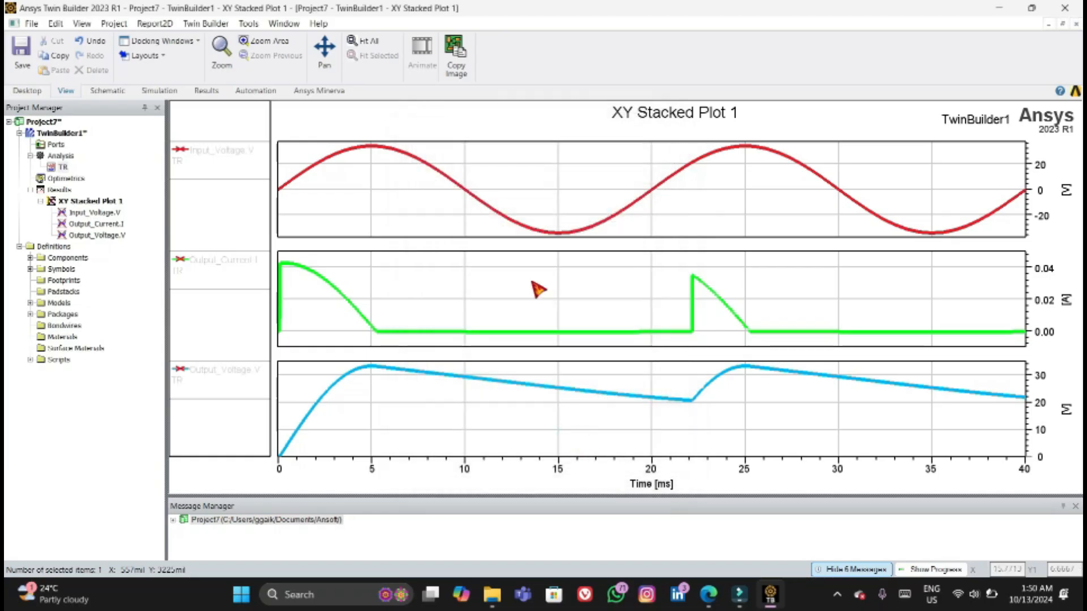
Rerun the analysis from the TwinBuilder1 schematic over the 200 ms end time and display XY Stacked Plot 1.
left_click(64, 134)
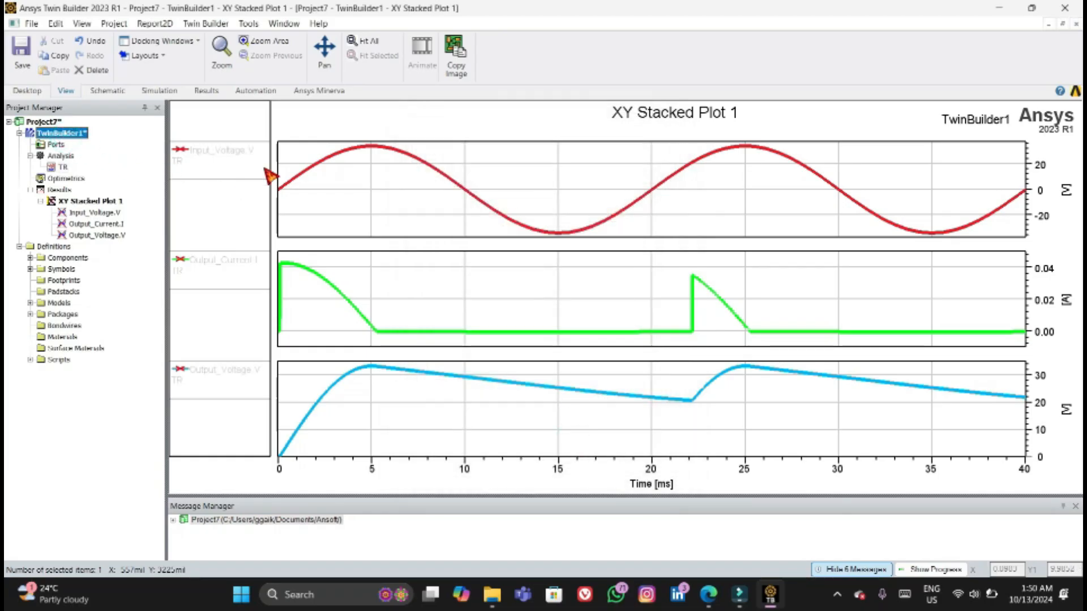
right_click(65, 136)
double_click(64, 135)
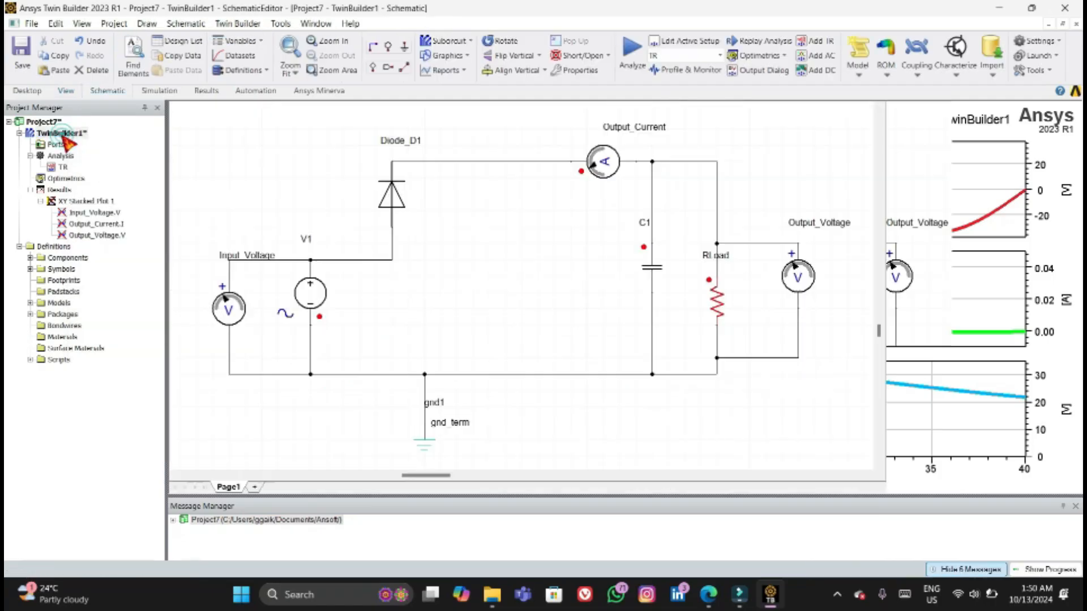
left_click(632, 56)
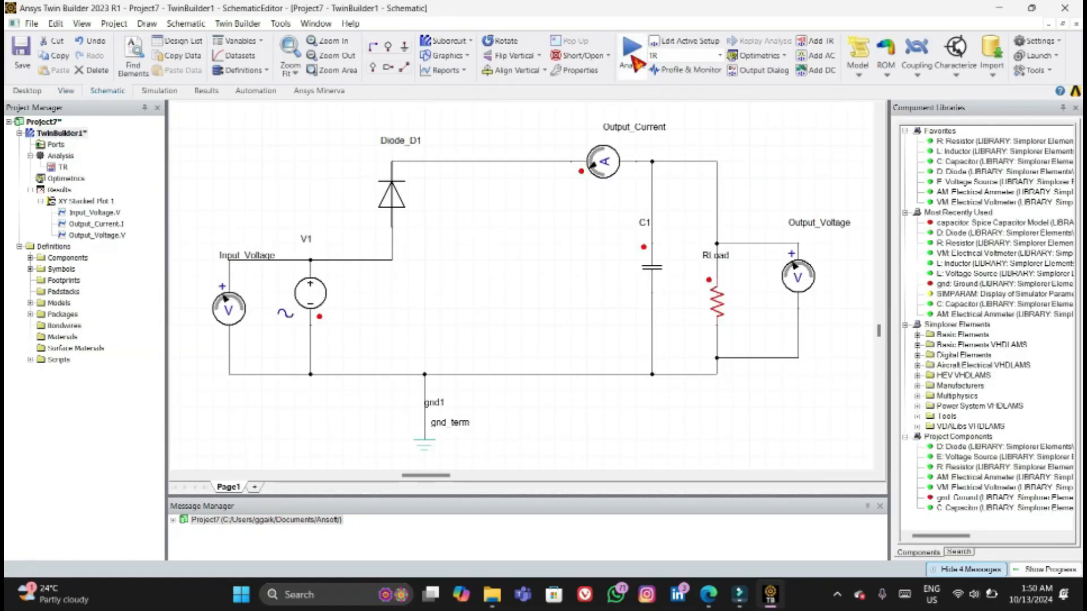
left_click(99, 200)
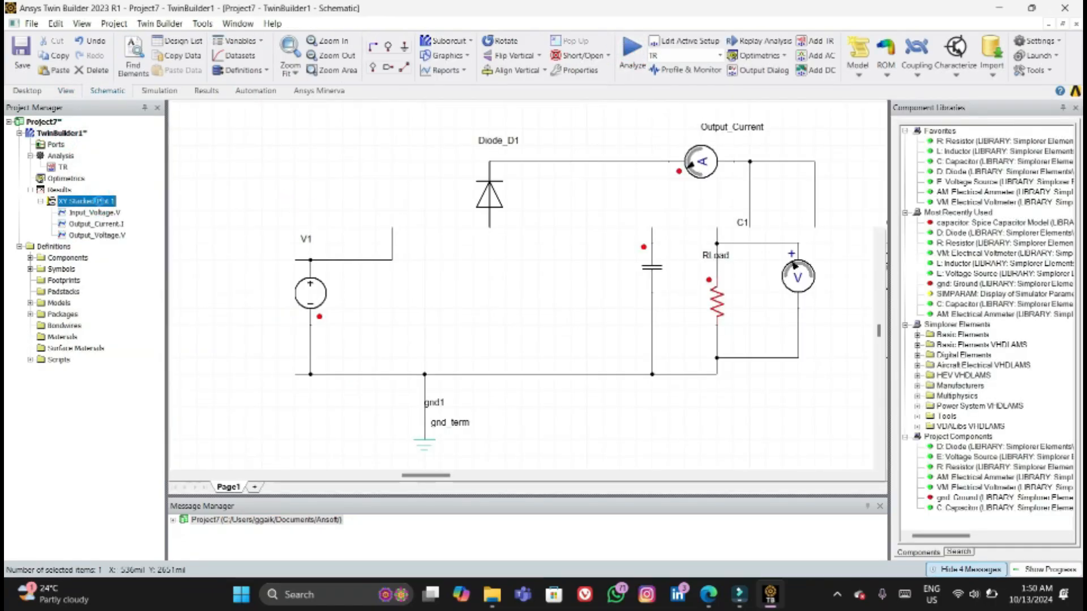
double_click(91, 202)
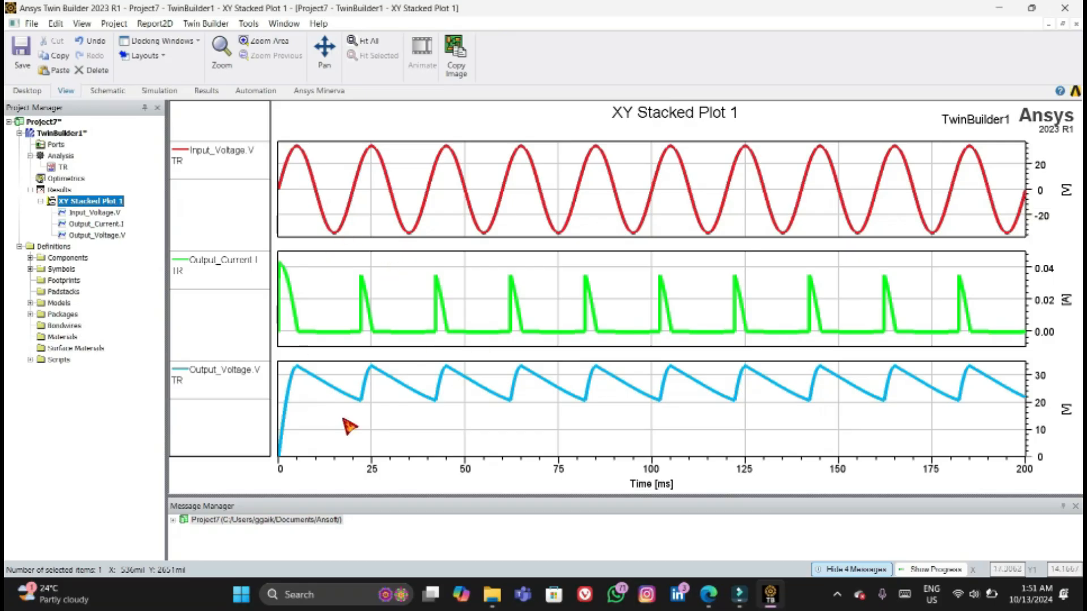
left_click(906, 426)
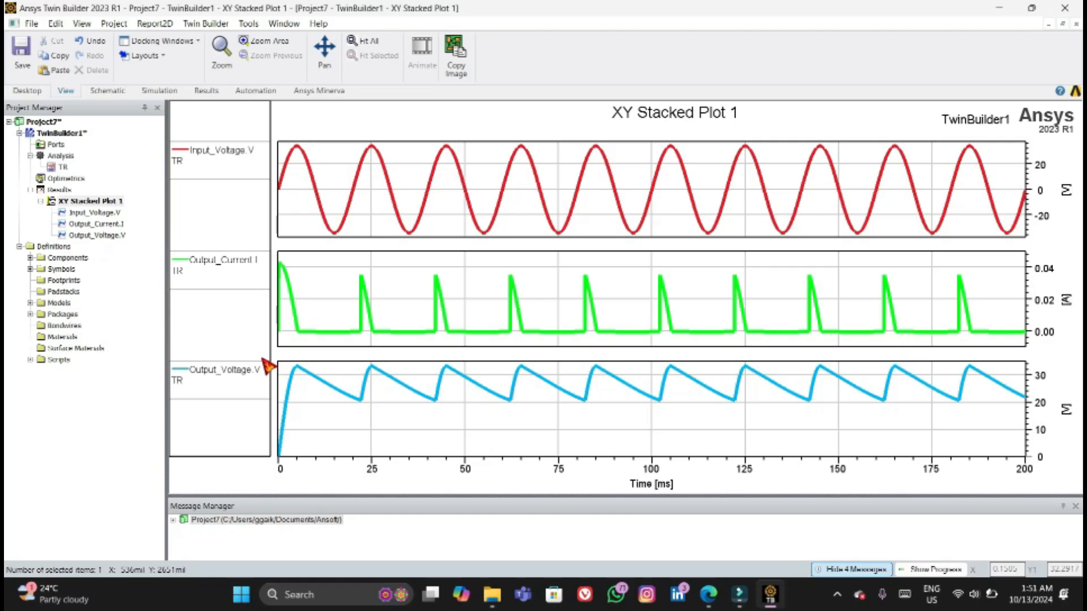